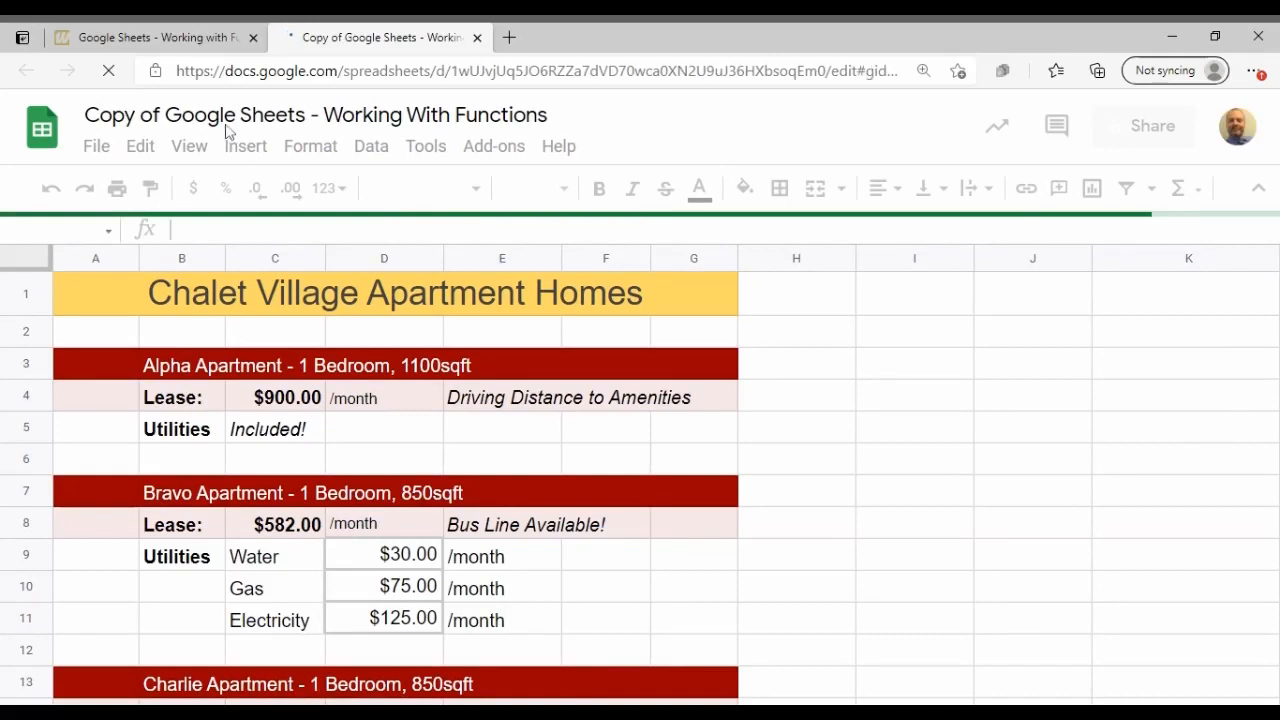
Step: Rename the copied spreadsheet to "Demo - Google Sheets - Working With Functions"
click(161, 114)
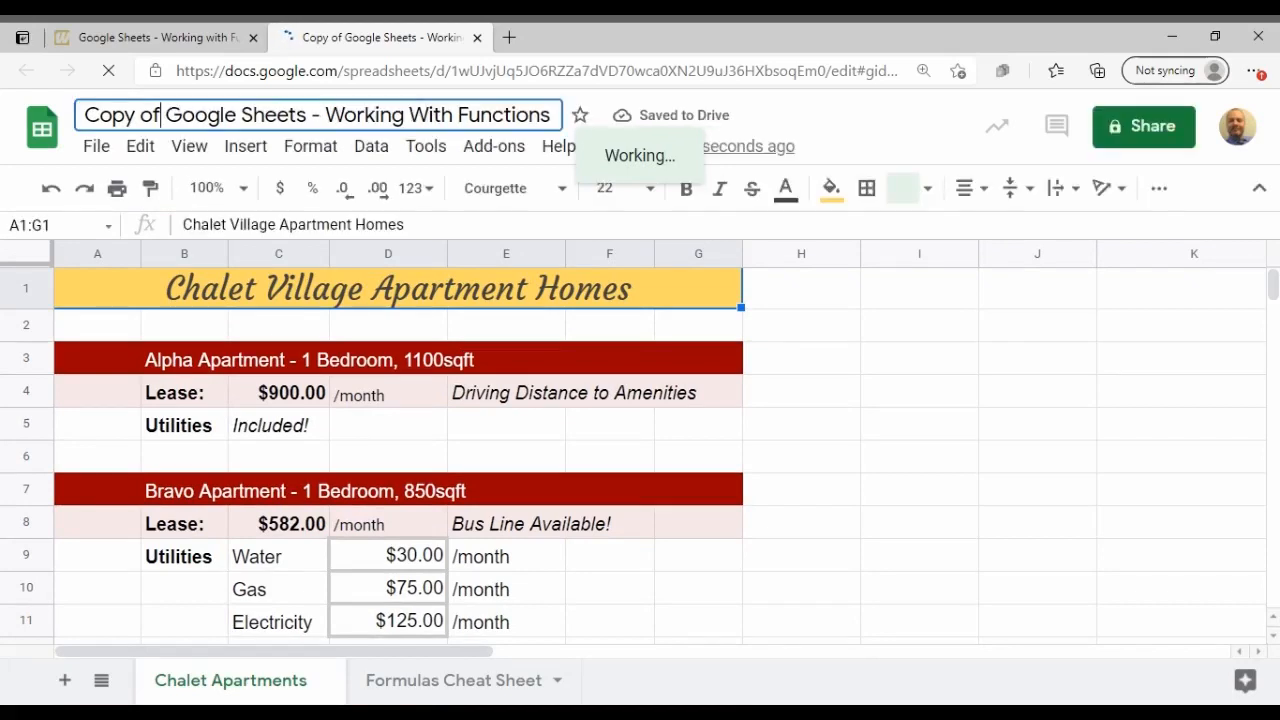
drag(165, 115, 22, 124)
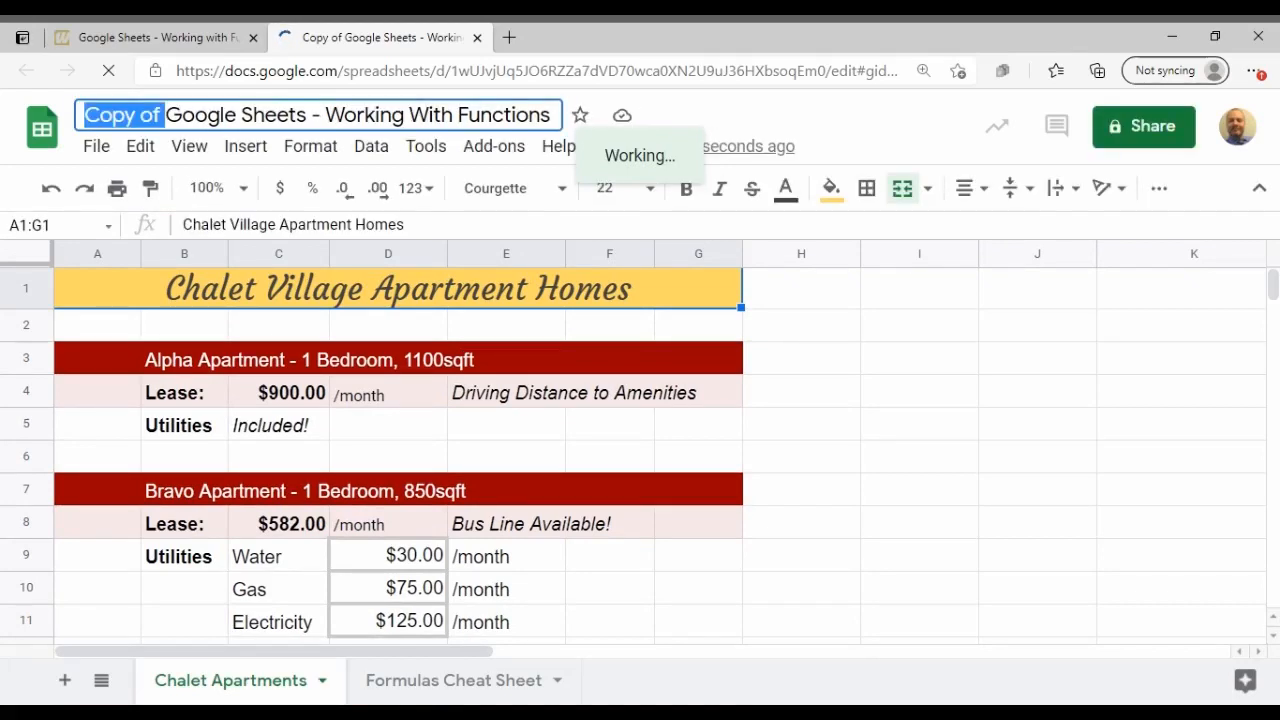
text(Demo)
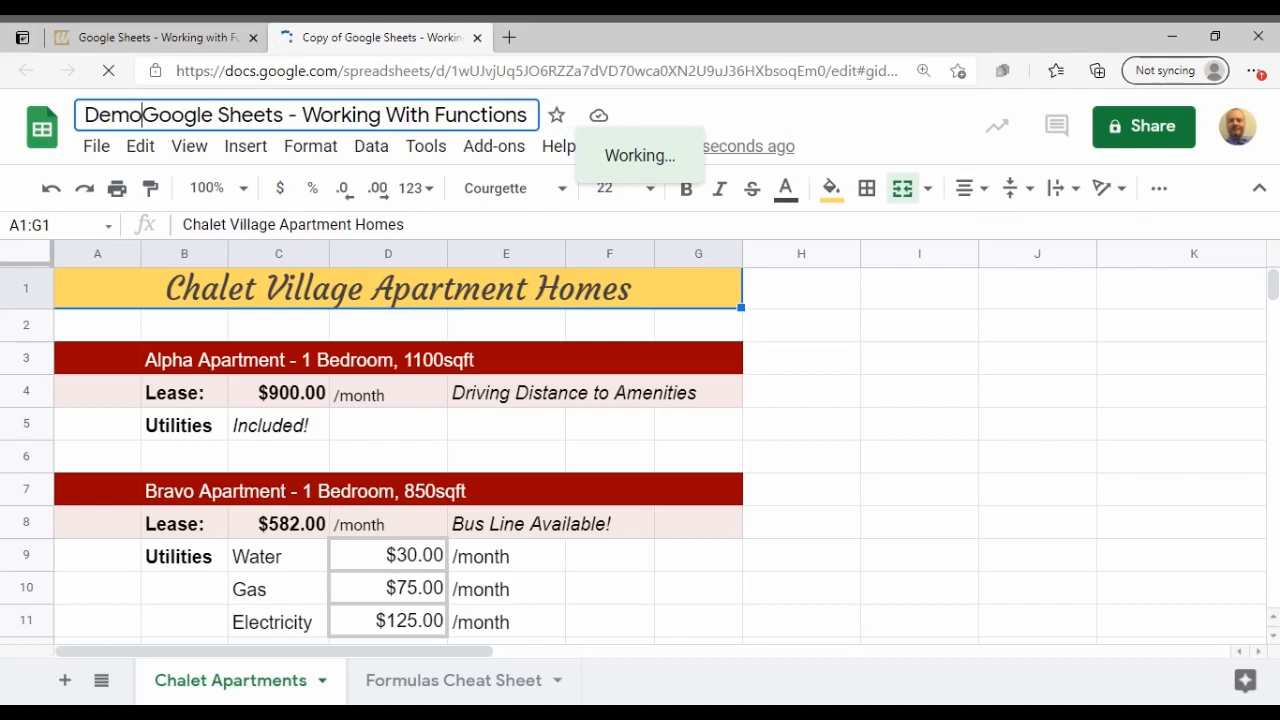
text( -)
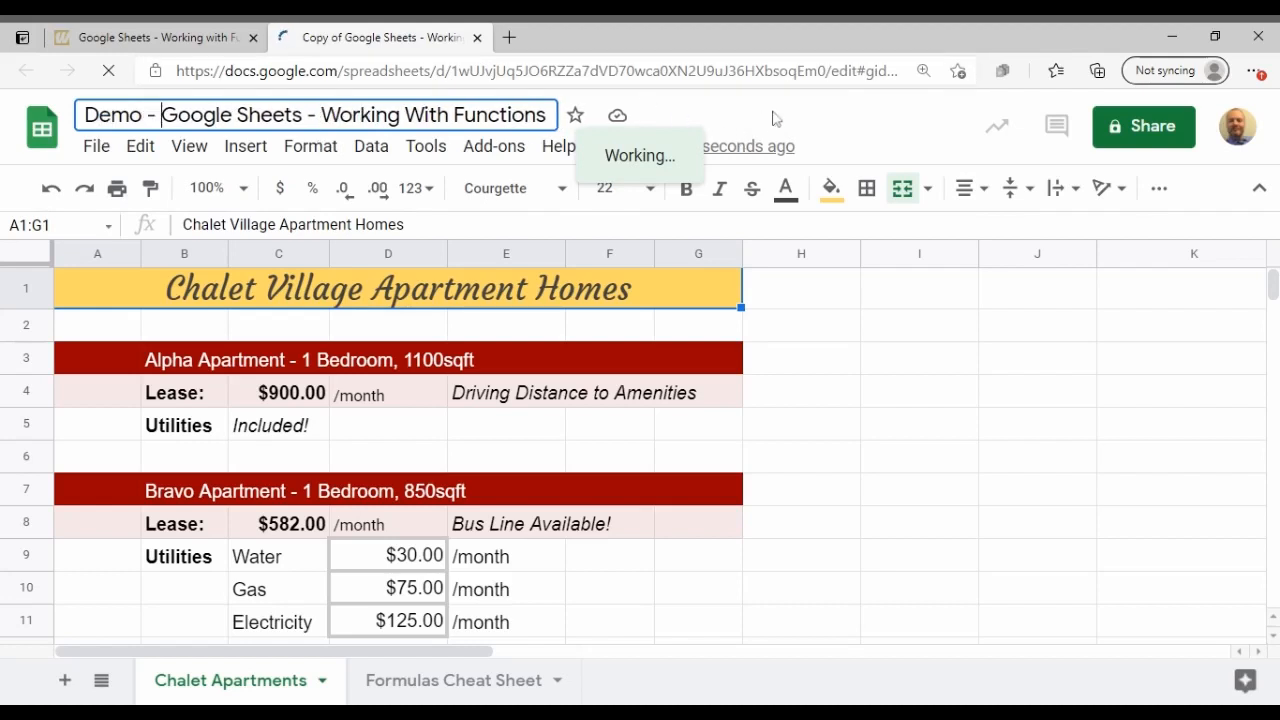
key(Return)
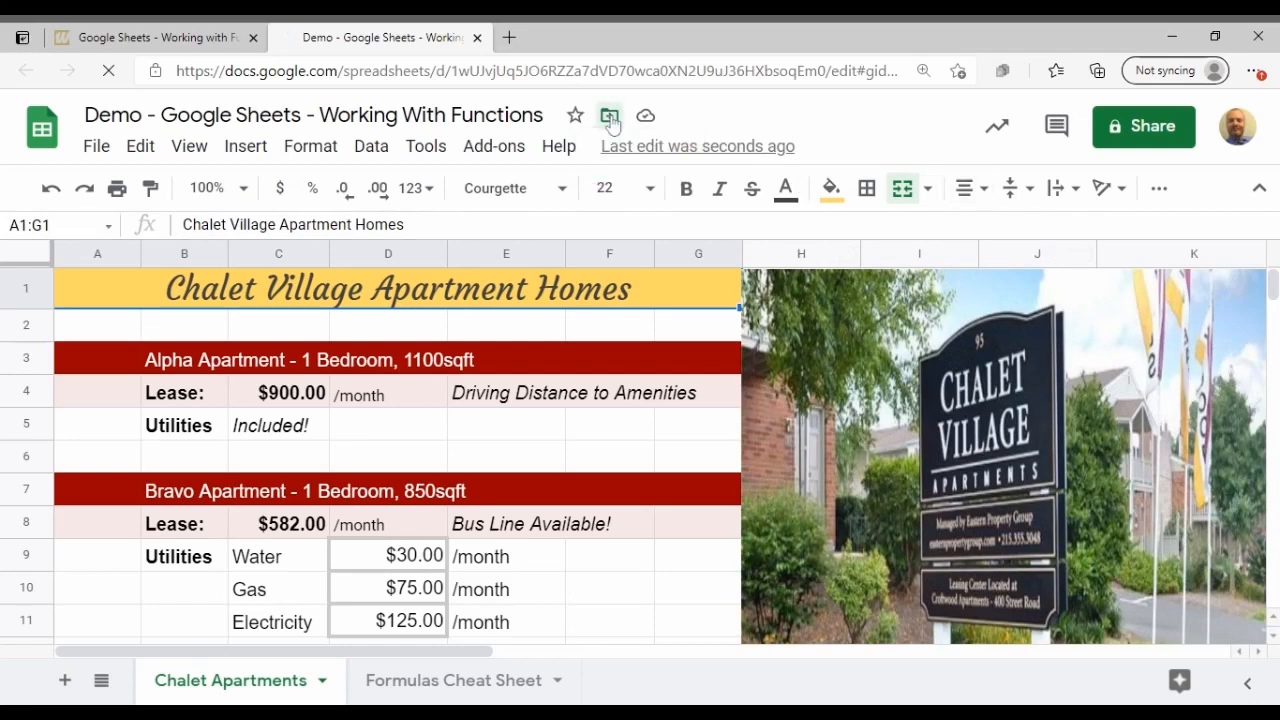
Step: Move the spreadsheet into the DAR (Demo) folder in My Drive and dismiss the notification
click(609, 118)
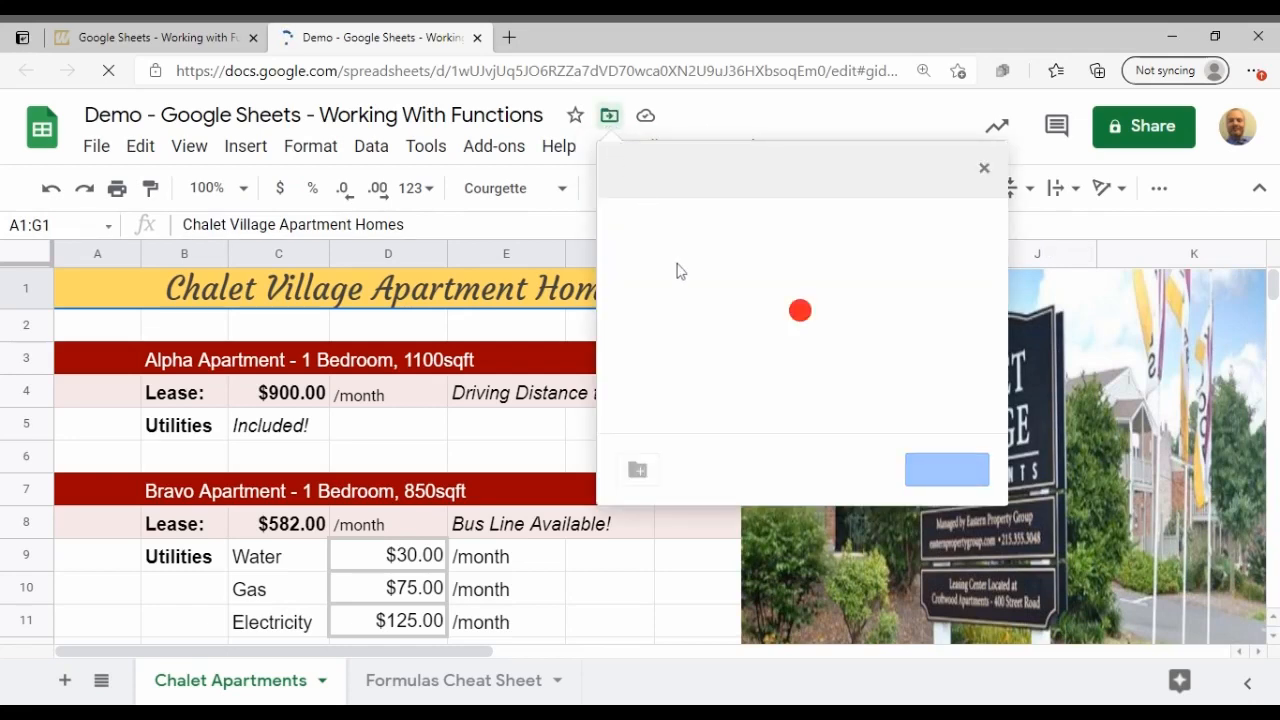
click(624, 170)
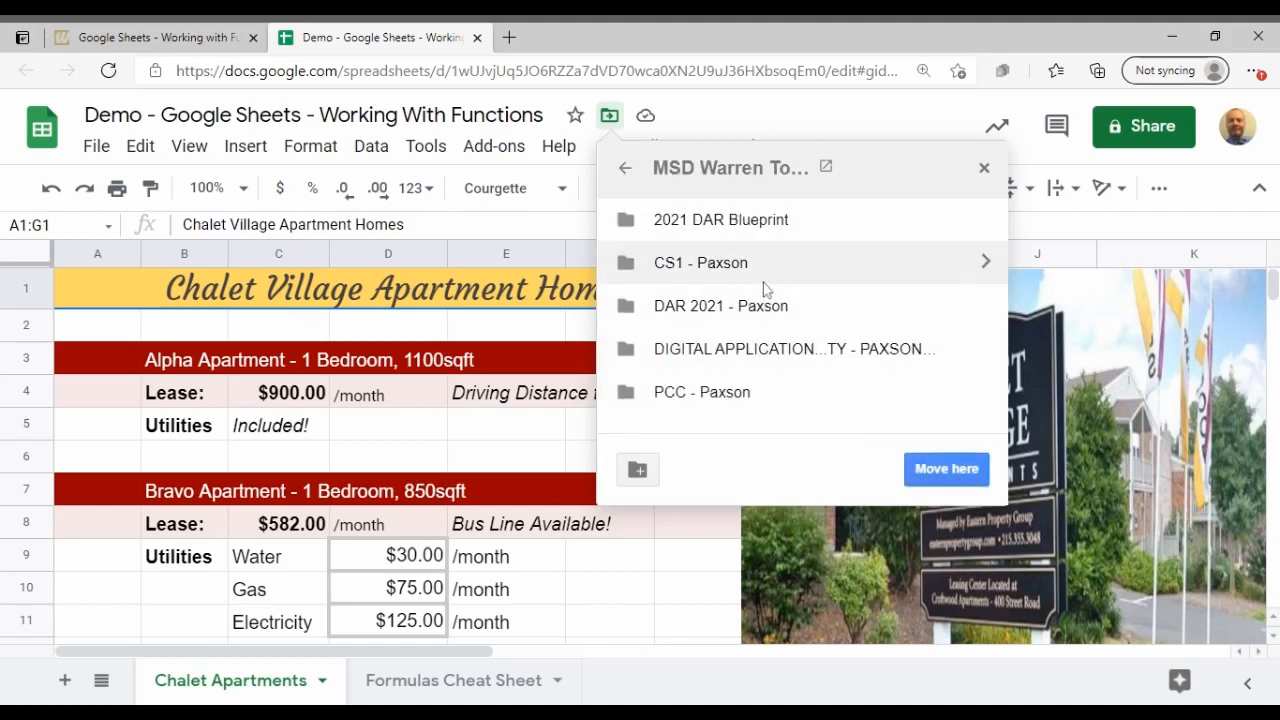
click(624, 169)
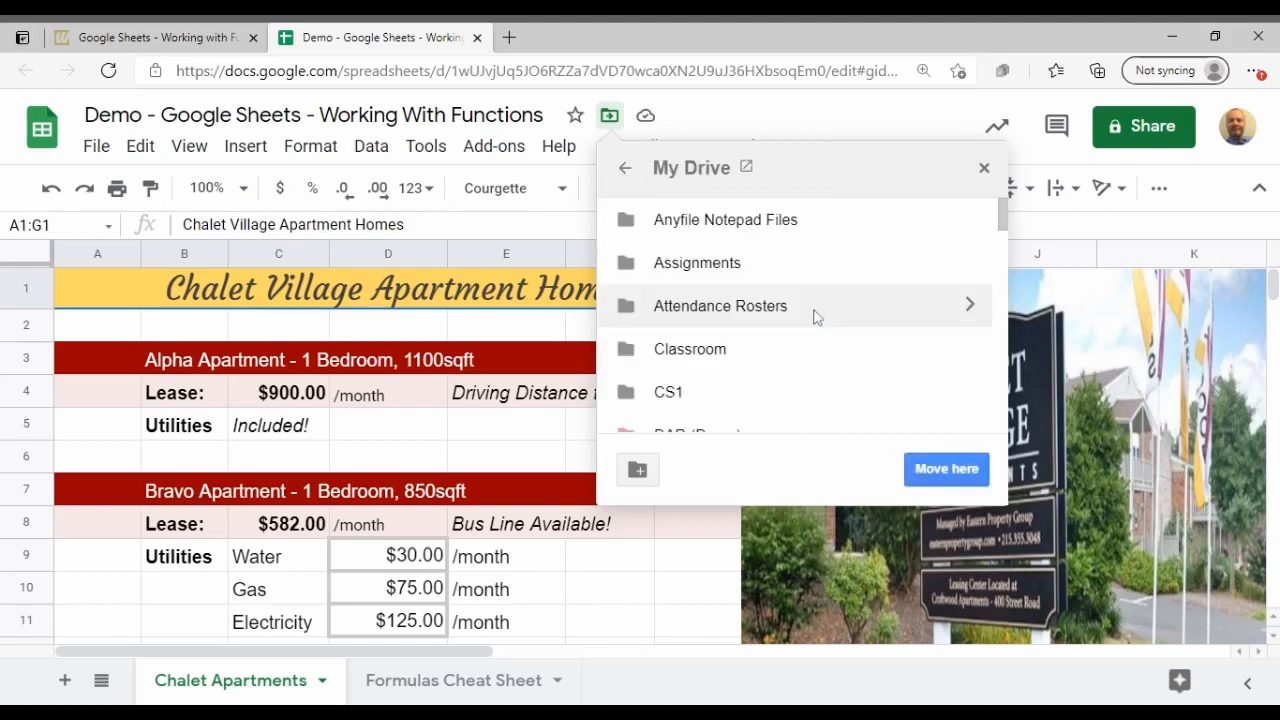
scroll(822, 317, down, 1)
click(760, 399)
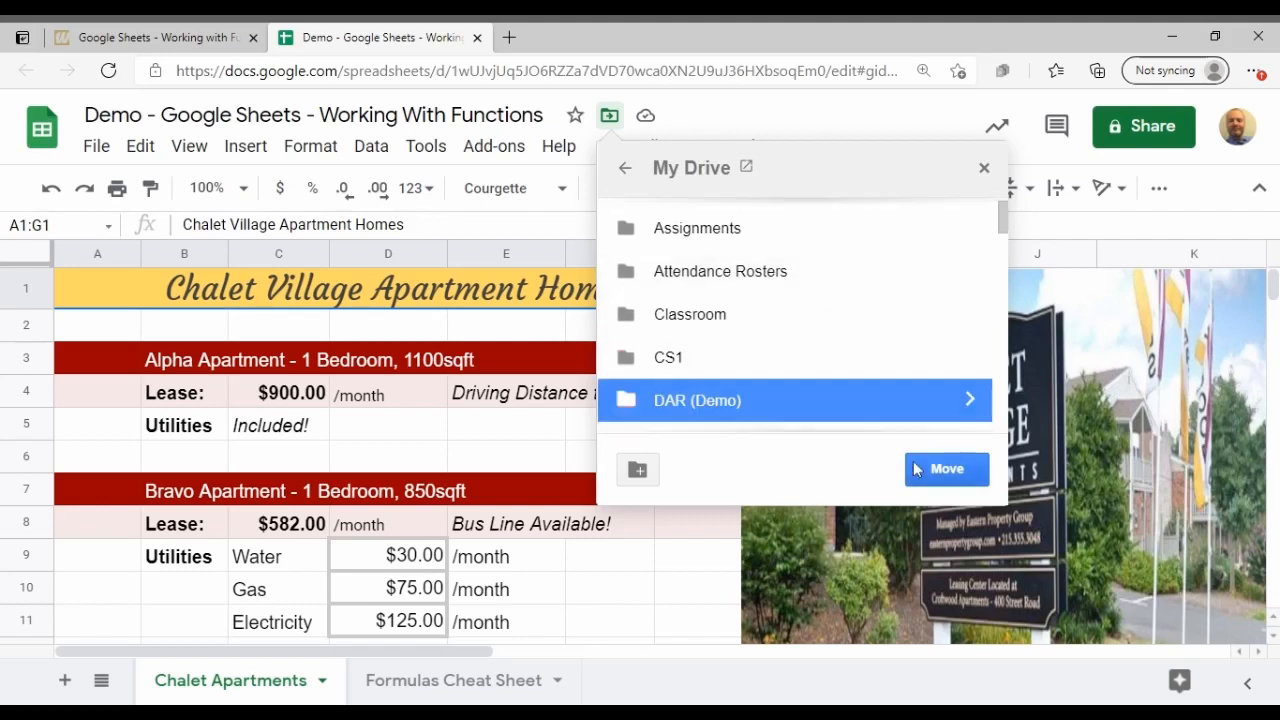
click(965, 480)
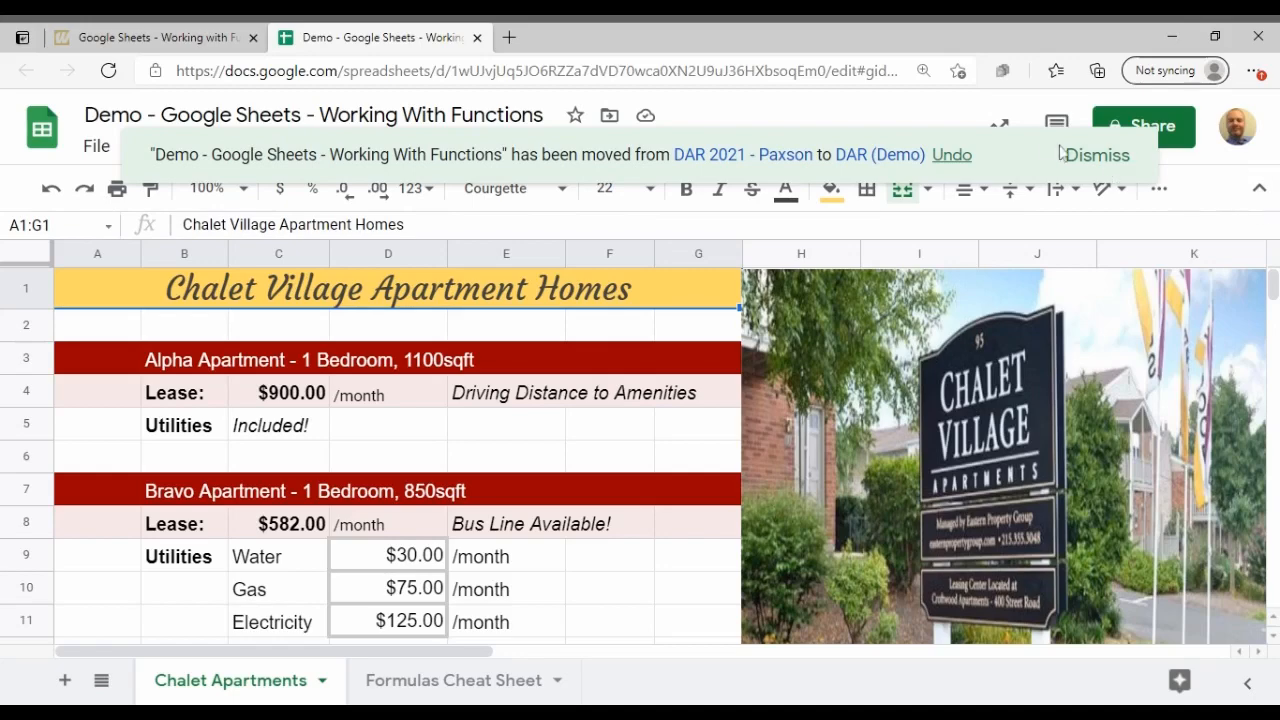
click(1097, 155)
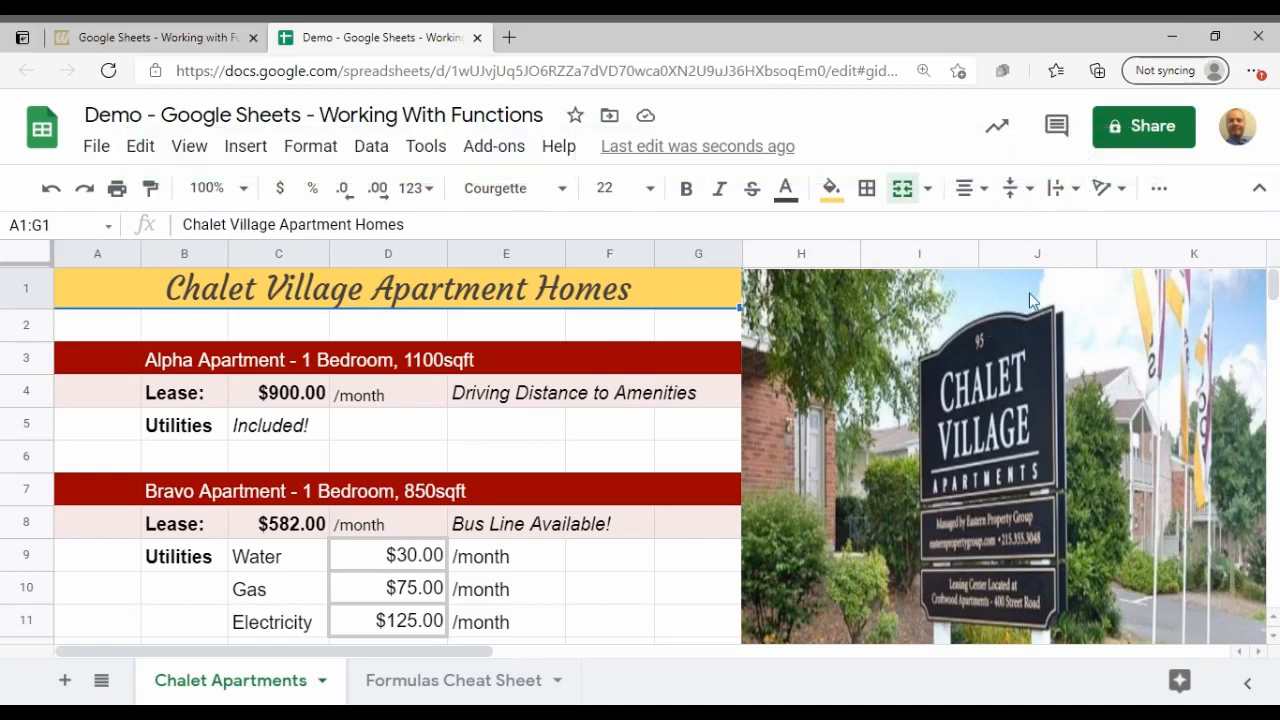
Step: Hide the sheet's menus and review the apartment listings and the function questions starting in row 21
click(1259, 188)
scroll(1177, 268, down, 5)
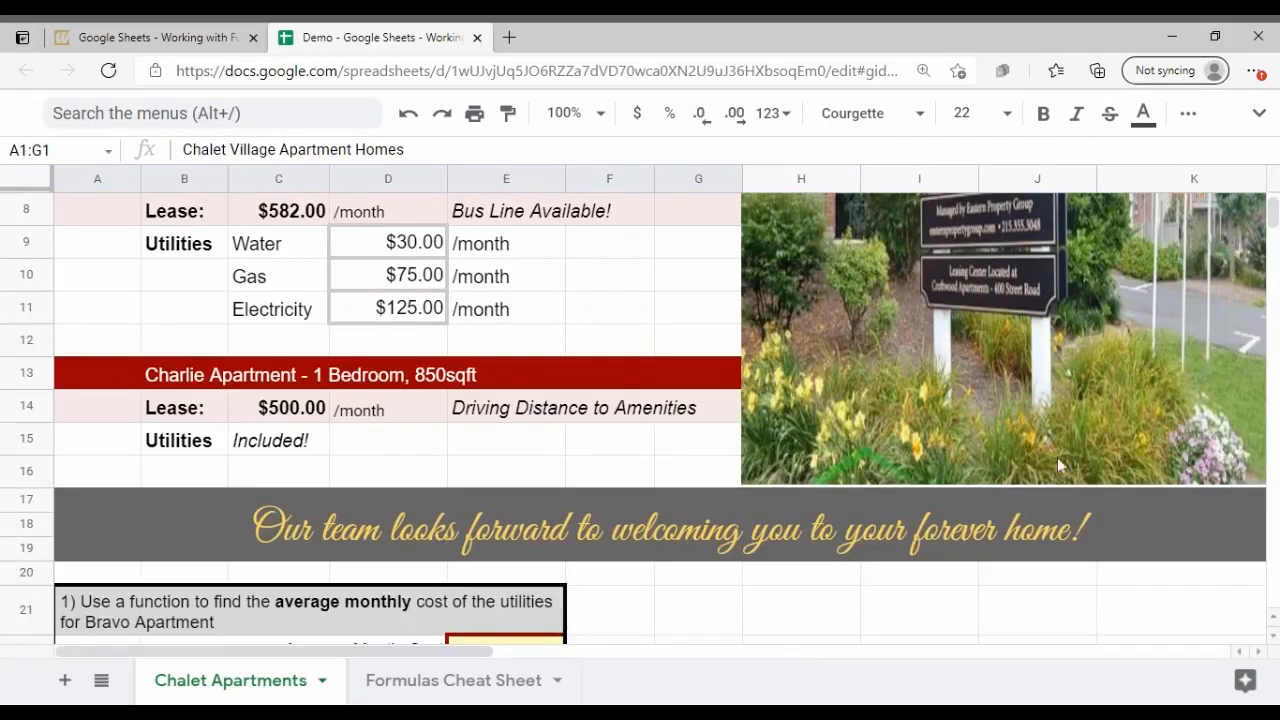
scroll(640, 377, up, 5)
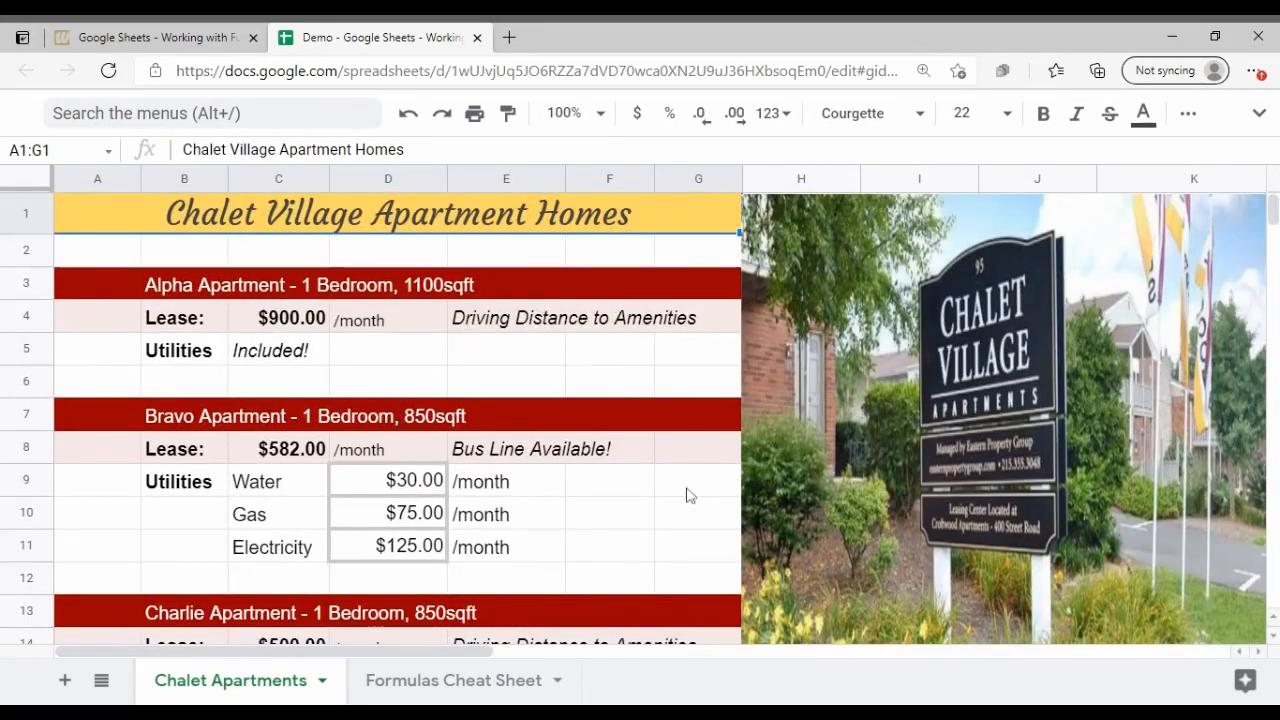
scroll(806, 380, down, 5)
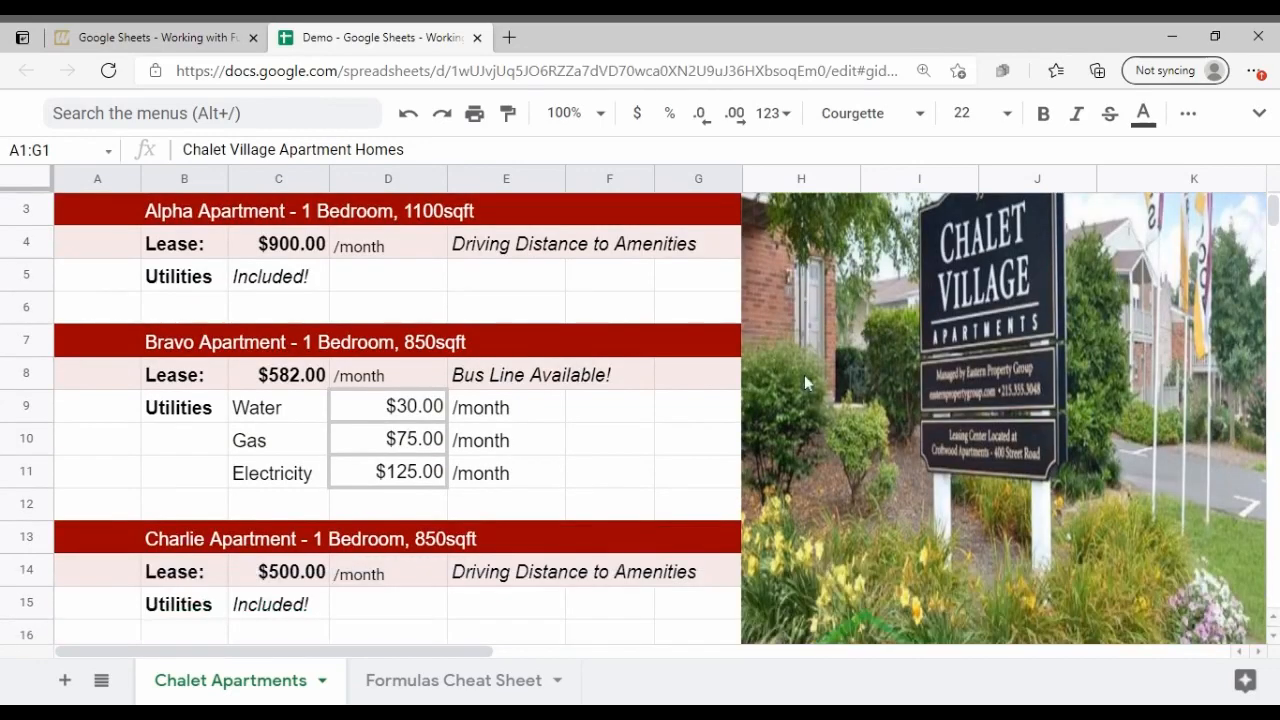
scroll(767, 380, down, 2)
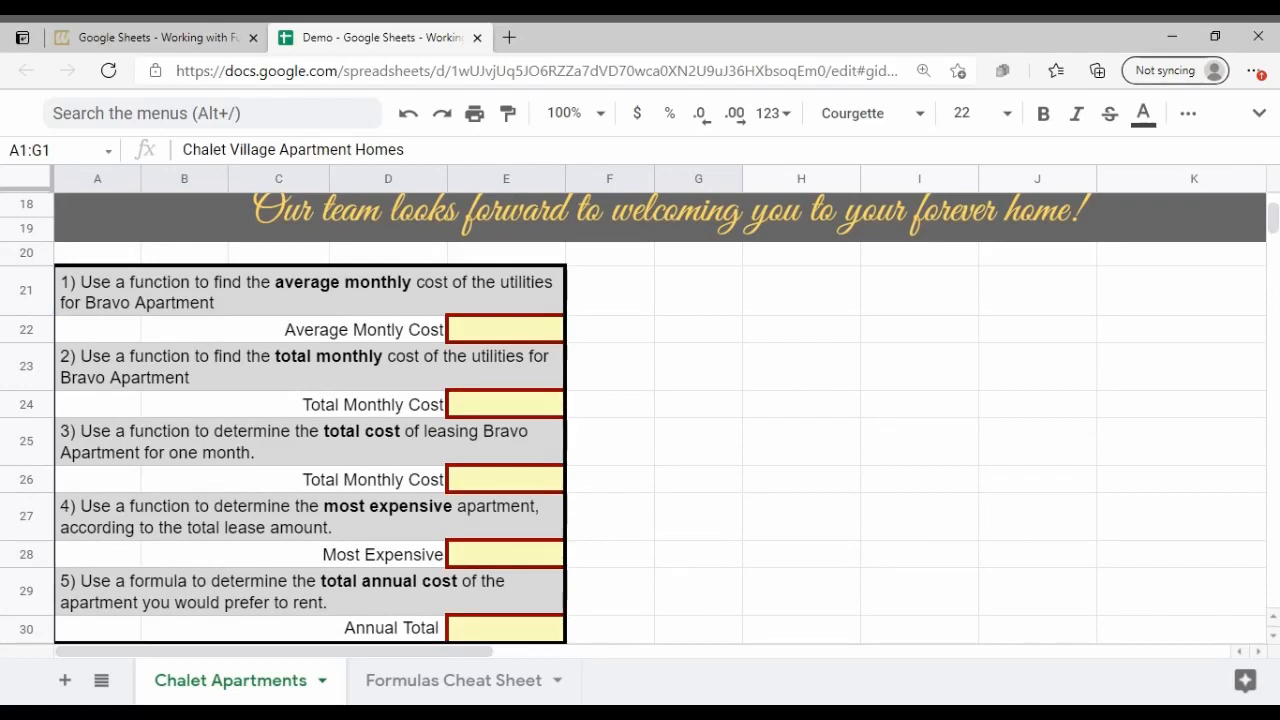
scroll(849, 434, up, 1)
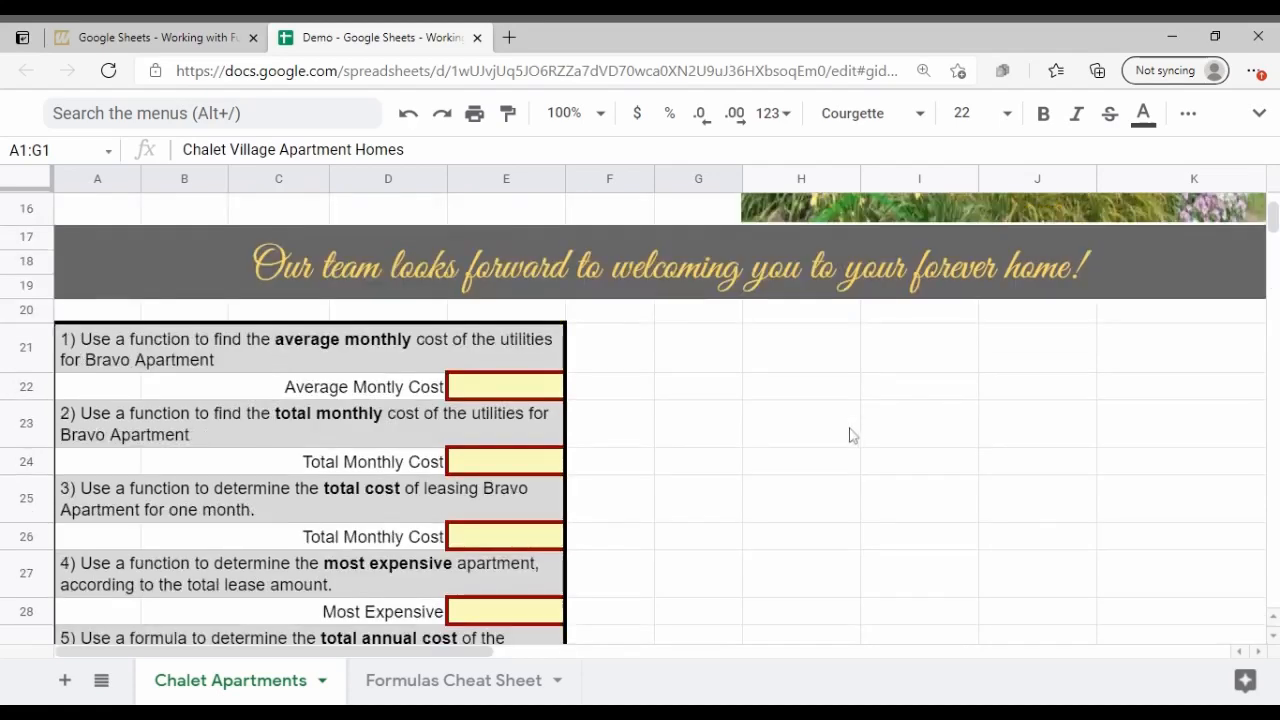
scroll(849, 434, up, 1)
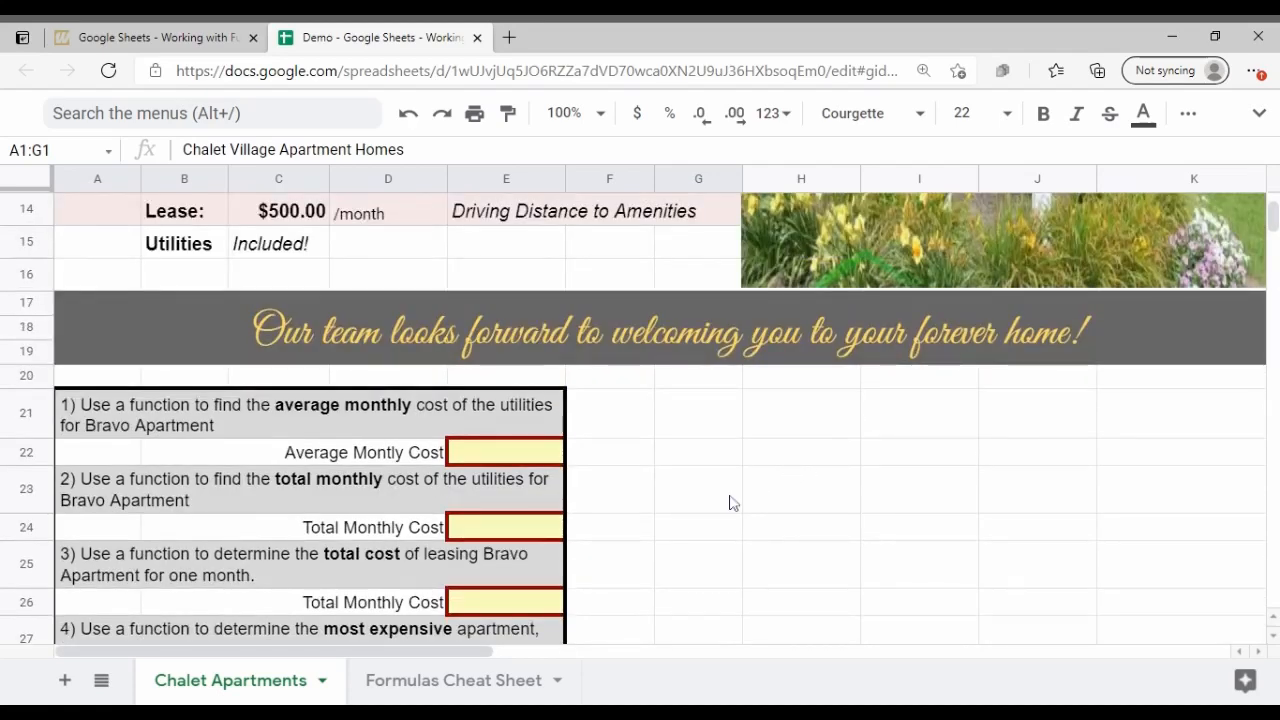
scroll(691, 471, down, 1)
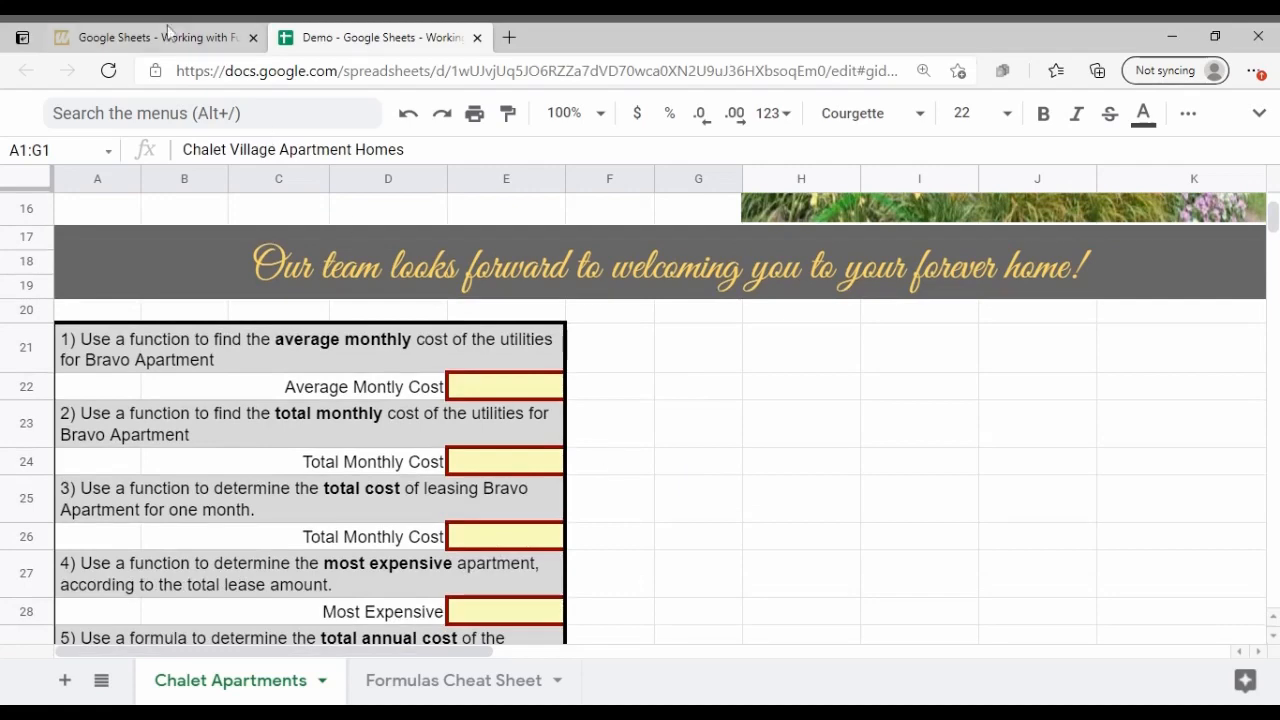
Step: Return to the assignment page and open the Google Sheets Functions List from its instructions
click(107, 38)
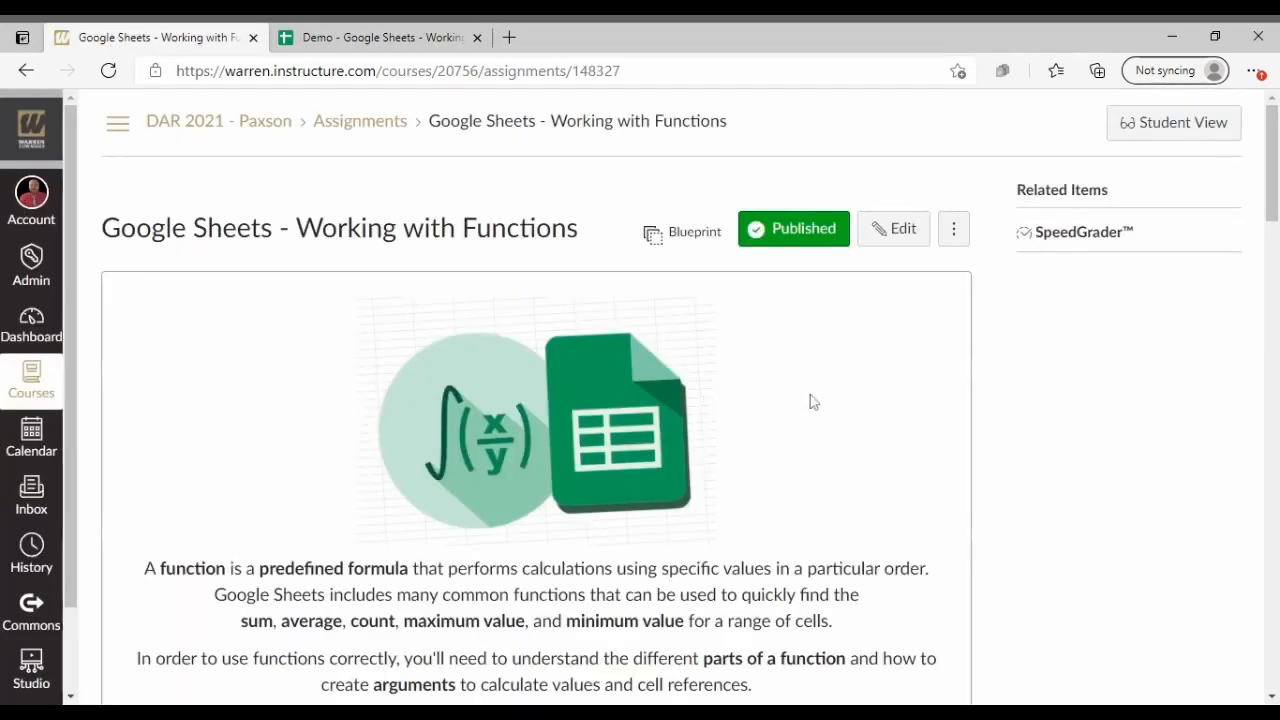
scroll(811, 400, down, 2)
scroll(911, 413, down, 6)
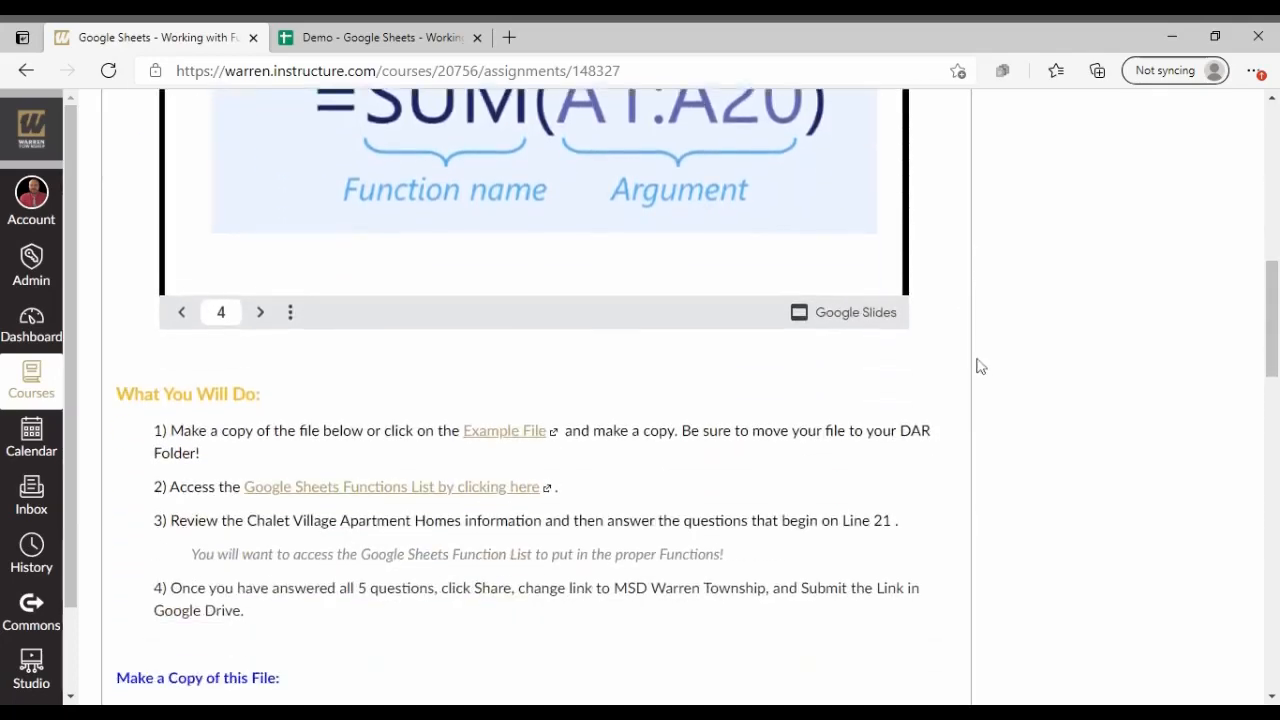
scroll(980, 364, down, 1)
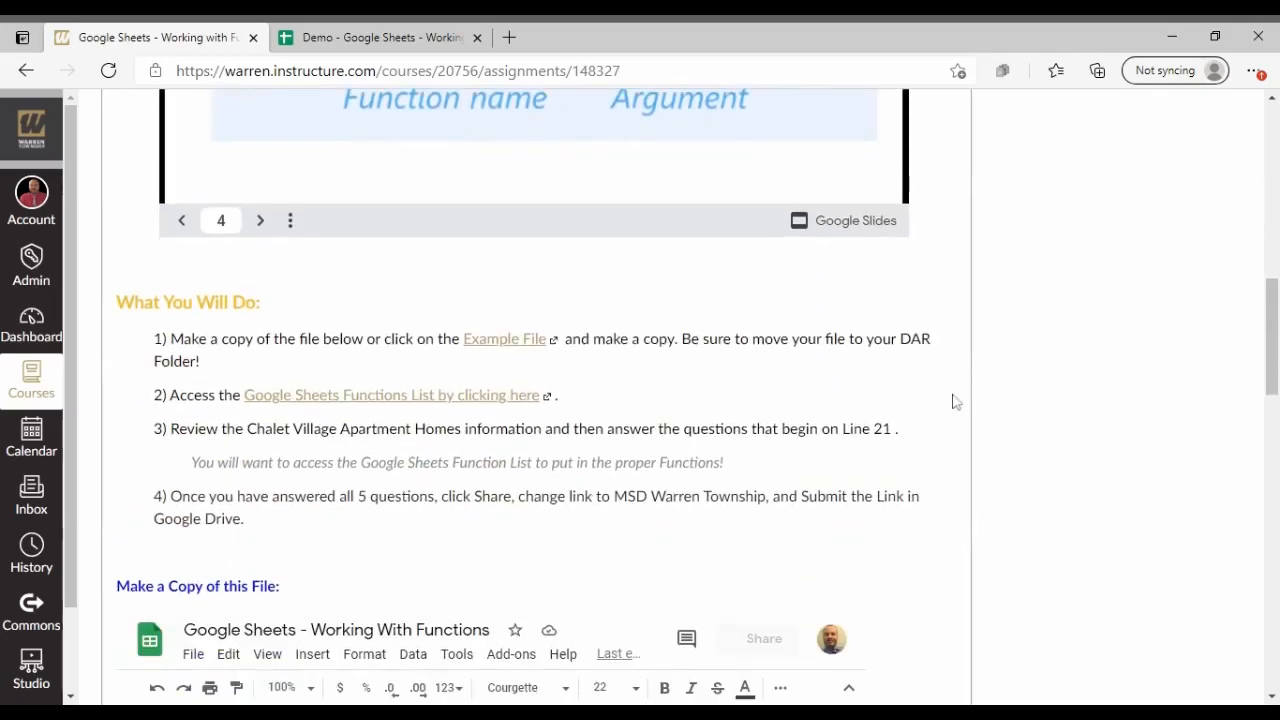
click(285, 399)
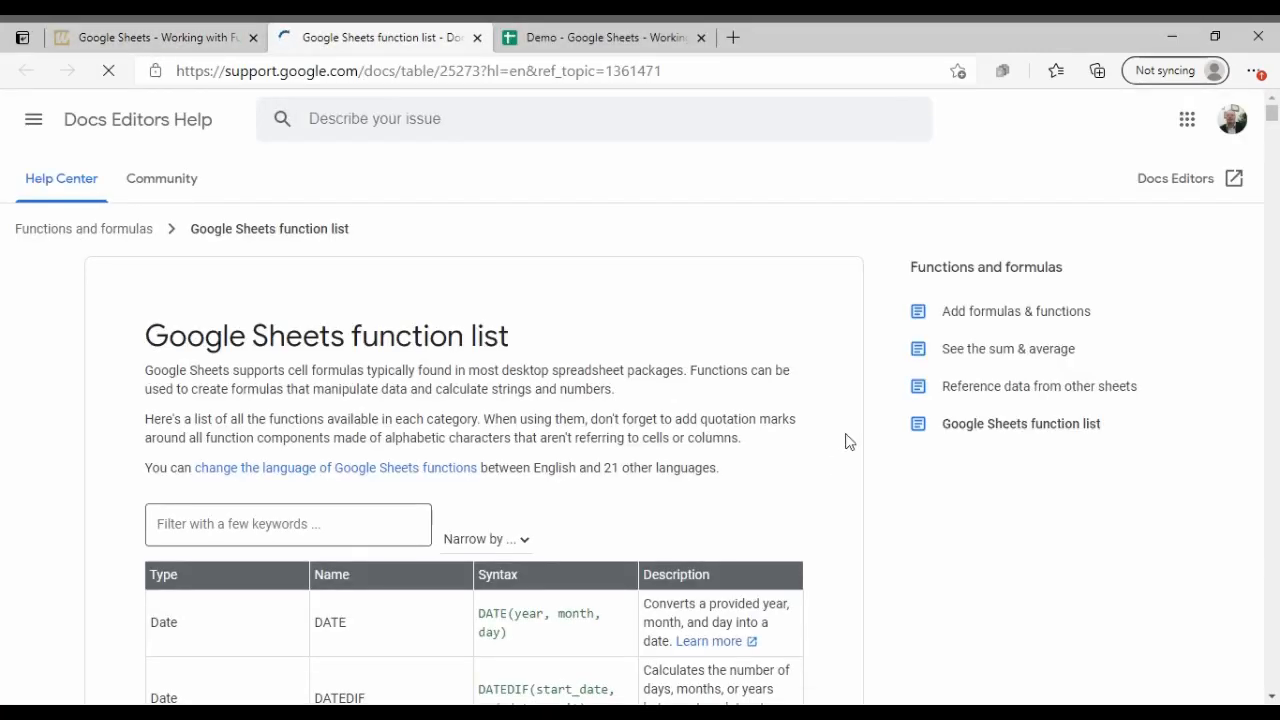
Step: Filter the function list by "Average" and examine the AVERAGE function's arguments and description
scroll(848, 420, down, 1)
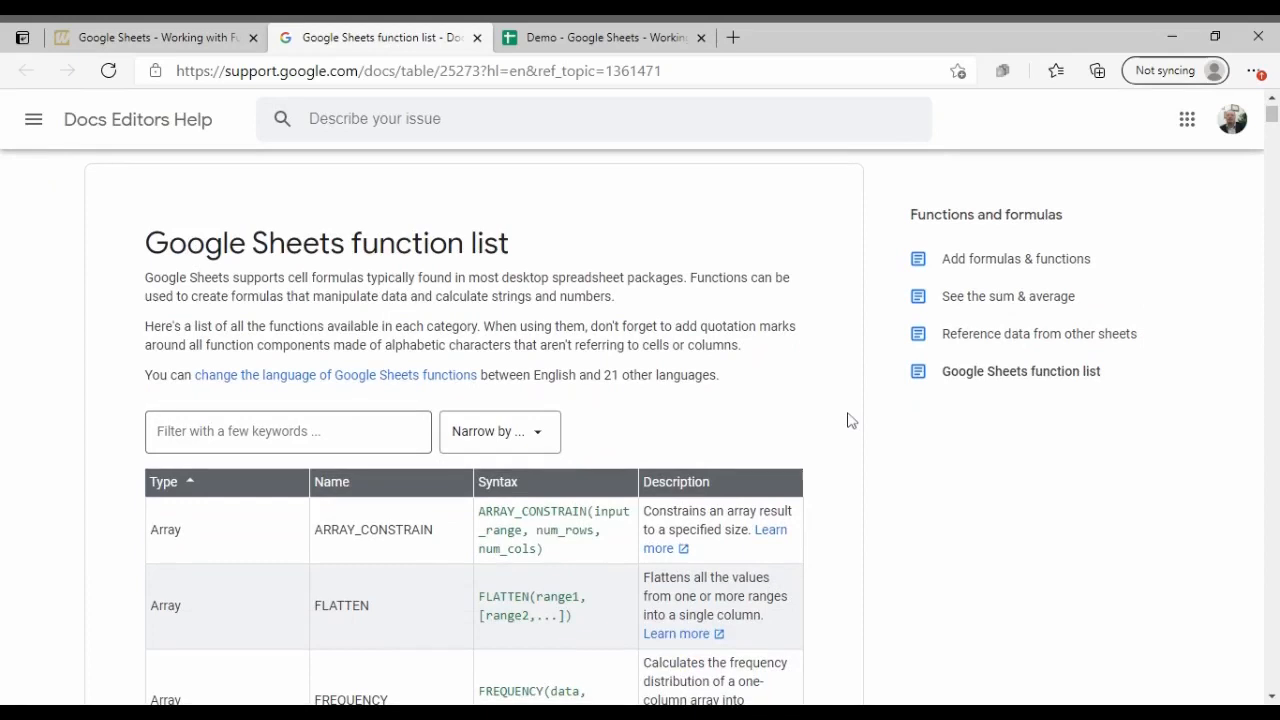
click(288, 432)
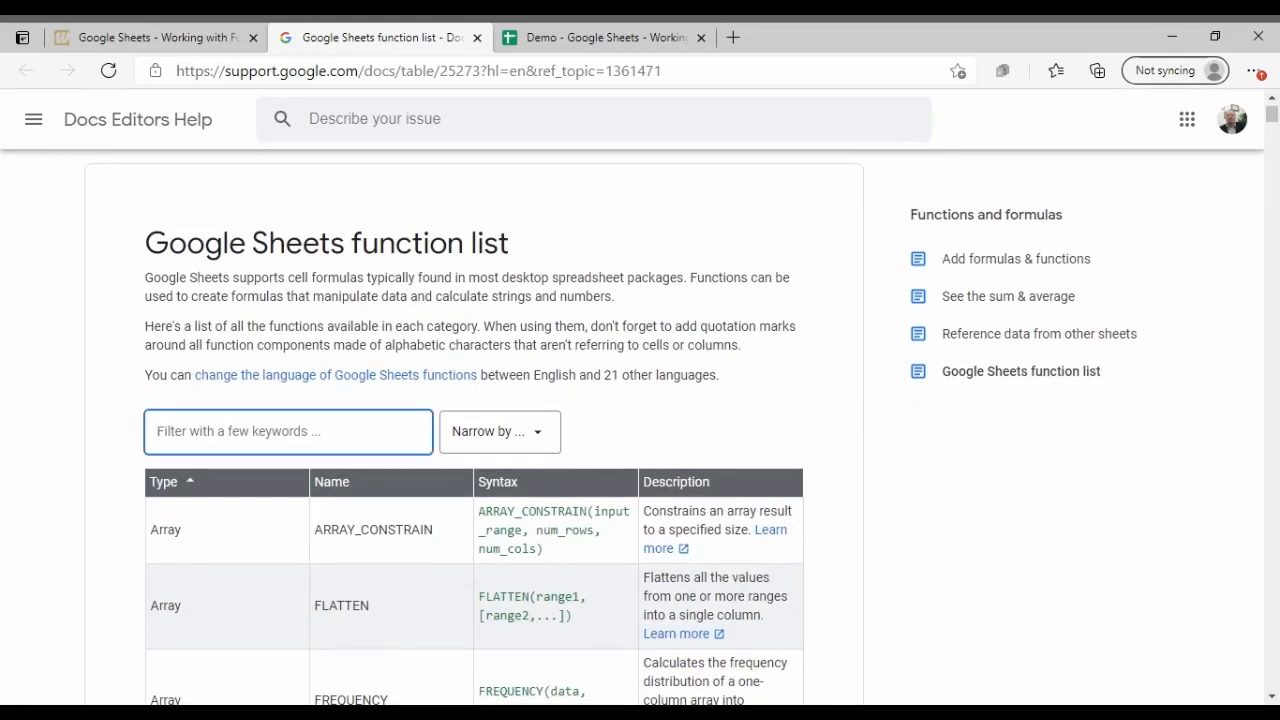
text(v)
key(BackSpace)
text(Average)
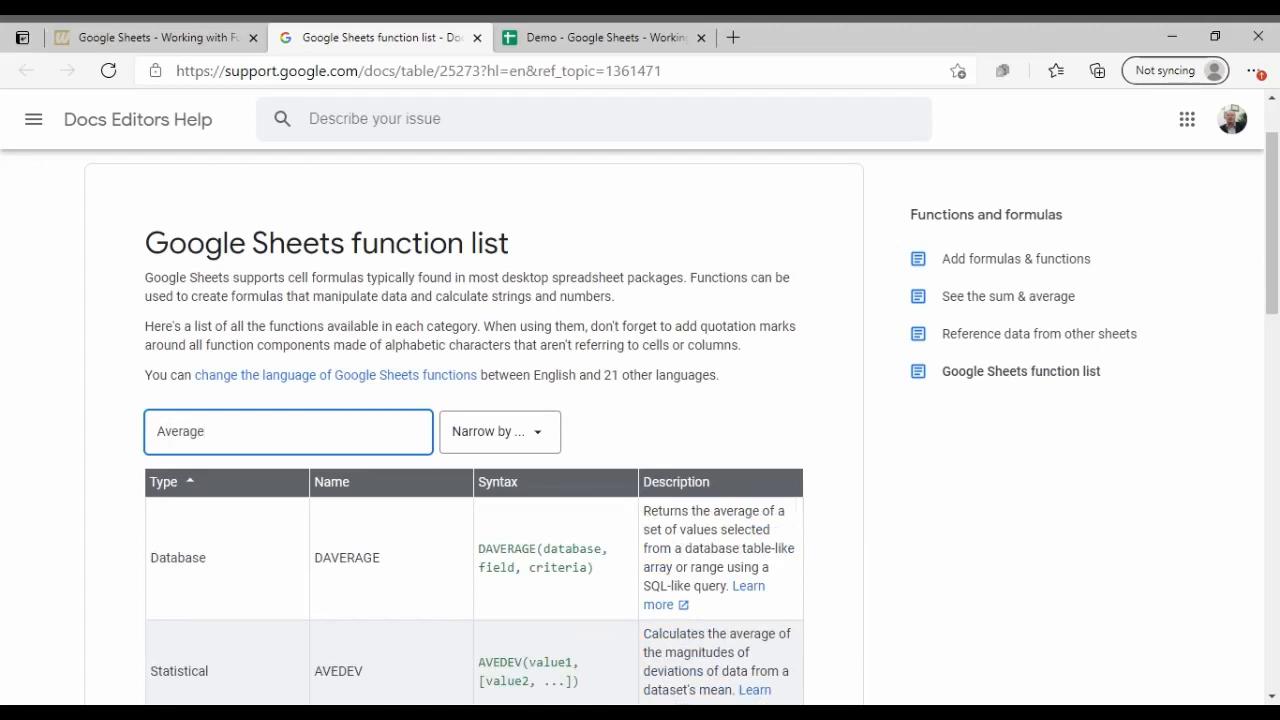
scroll(80, 520, down, 4)
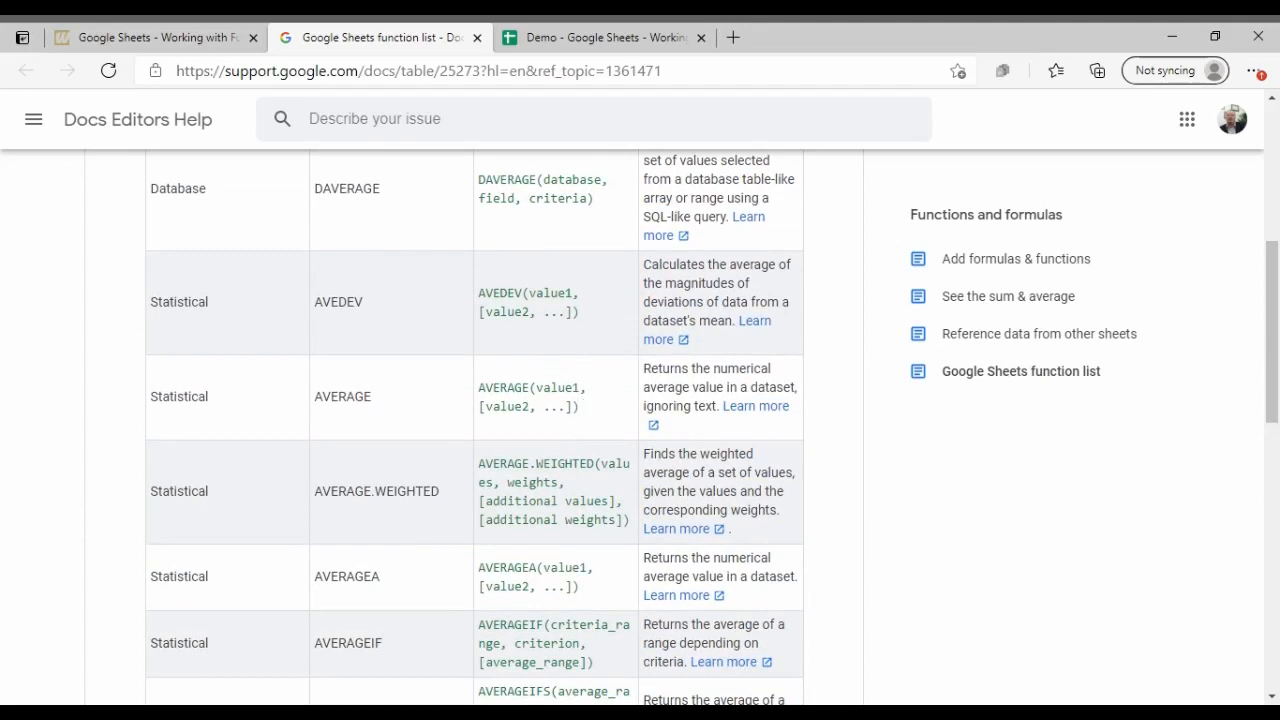
scroll(590, 408, up, 3)
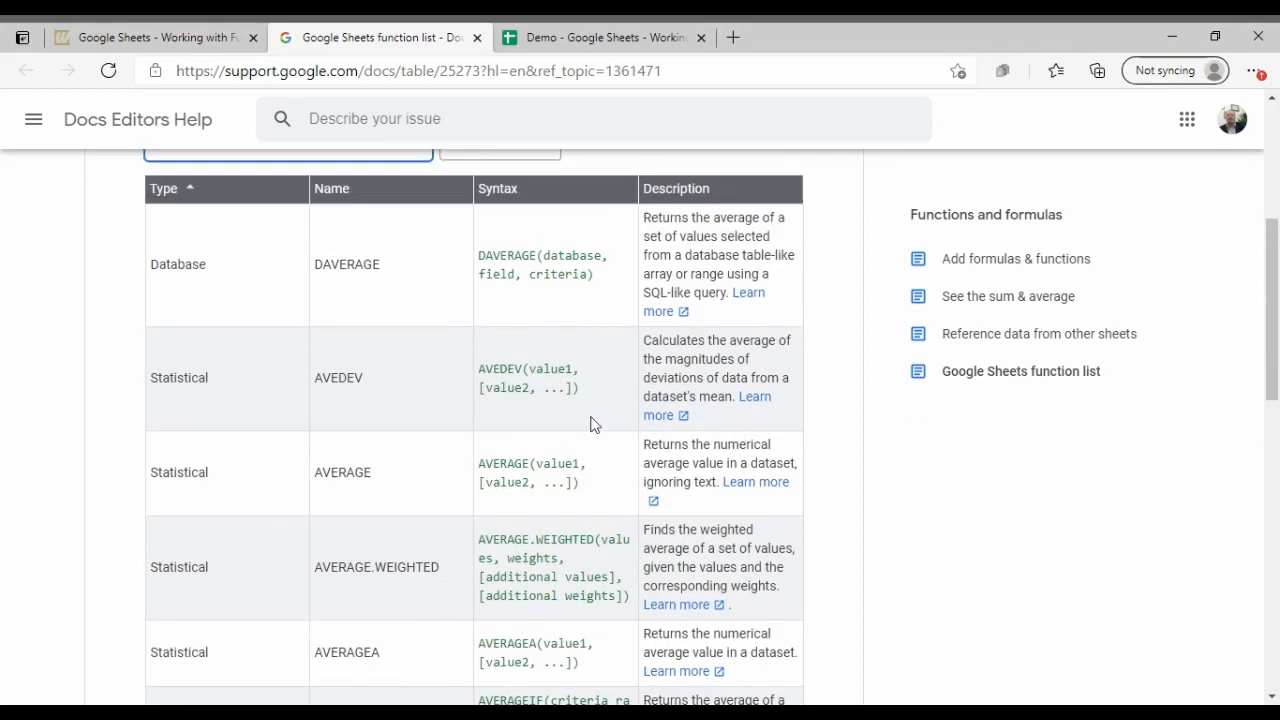
scroll(586, 505, down, 5)
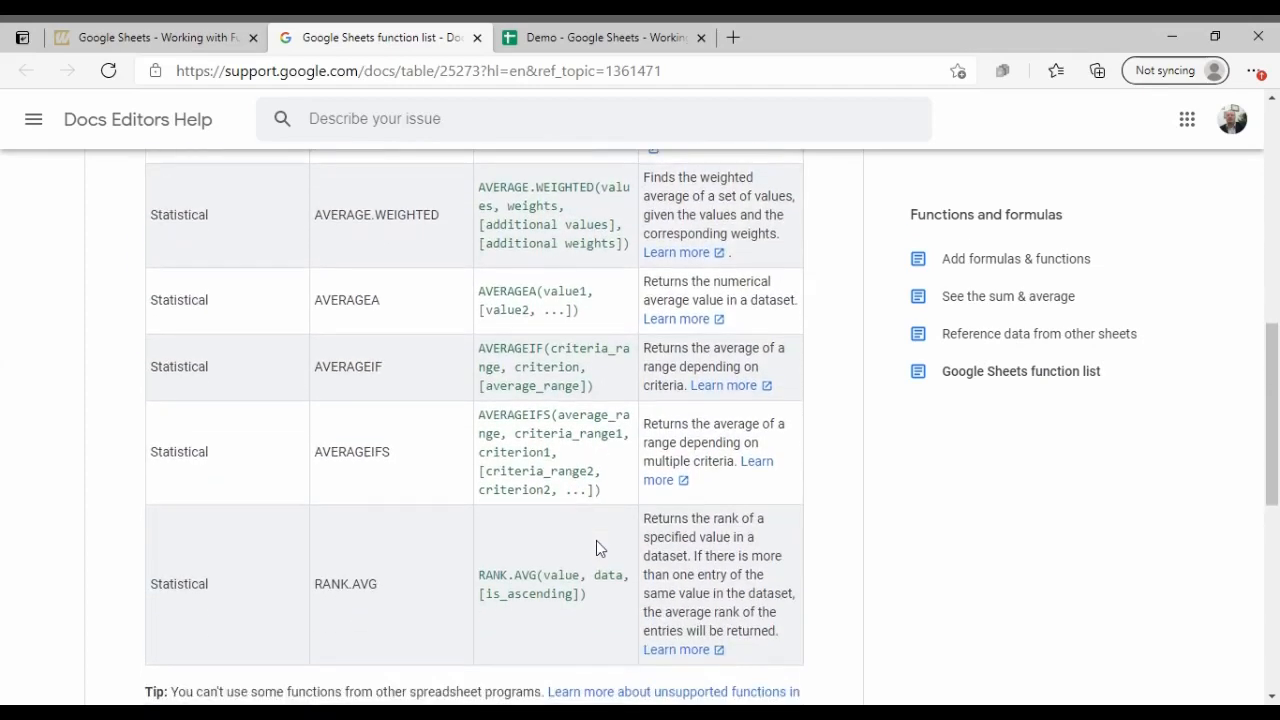
scroll(596, 540, up, 2)
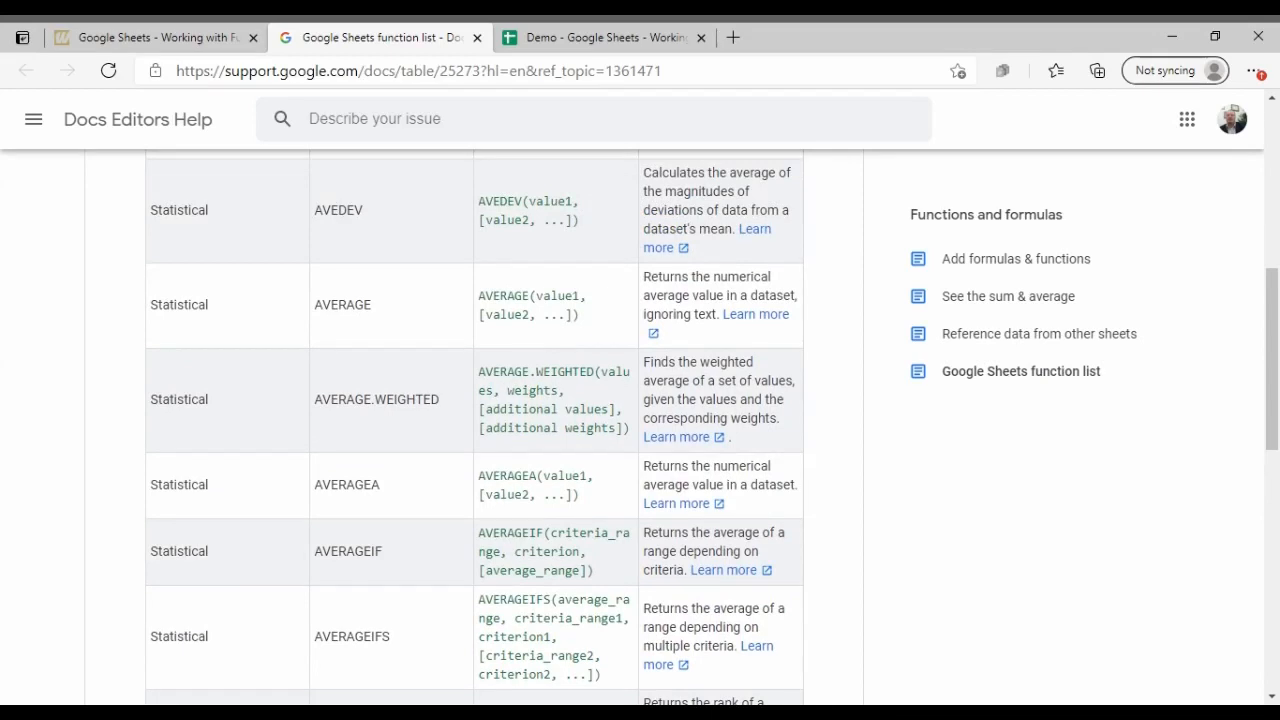
drag(577, 315, 543, 296)
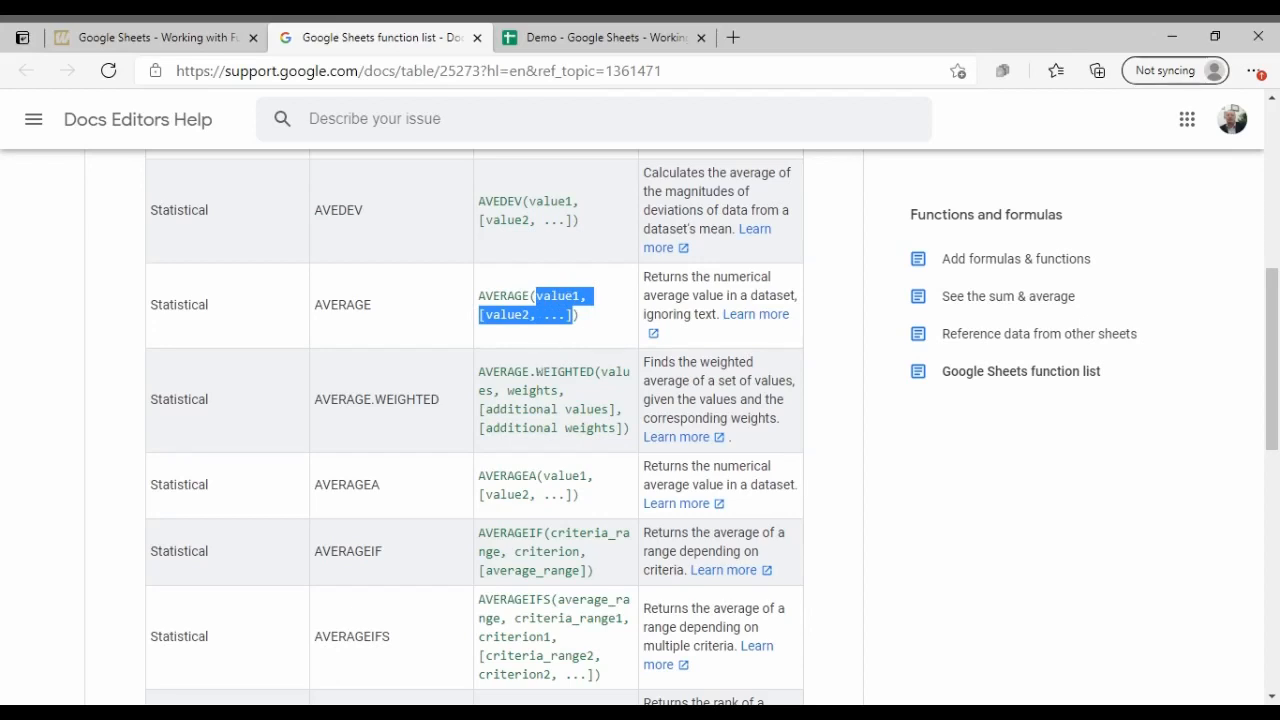
drag(643, 277, 719, 315)
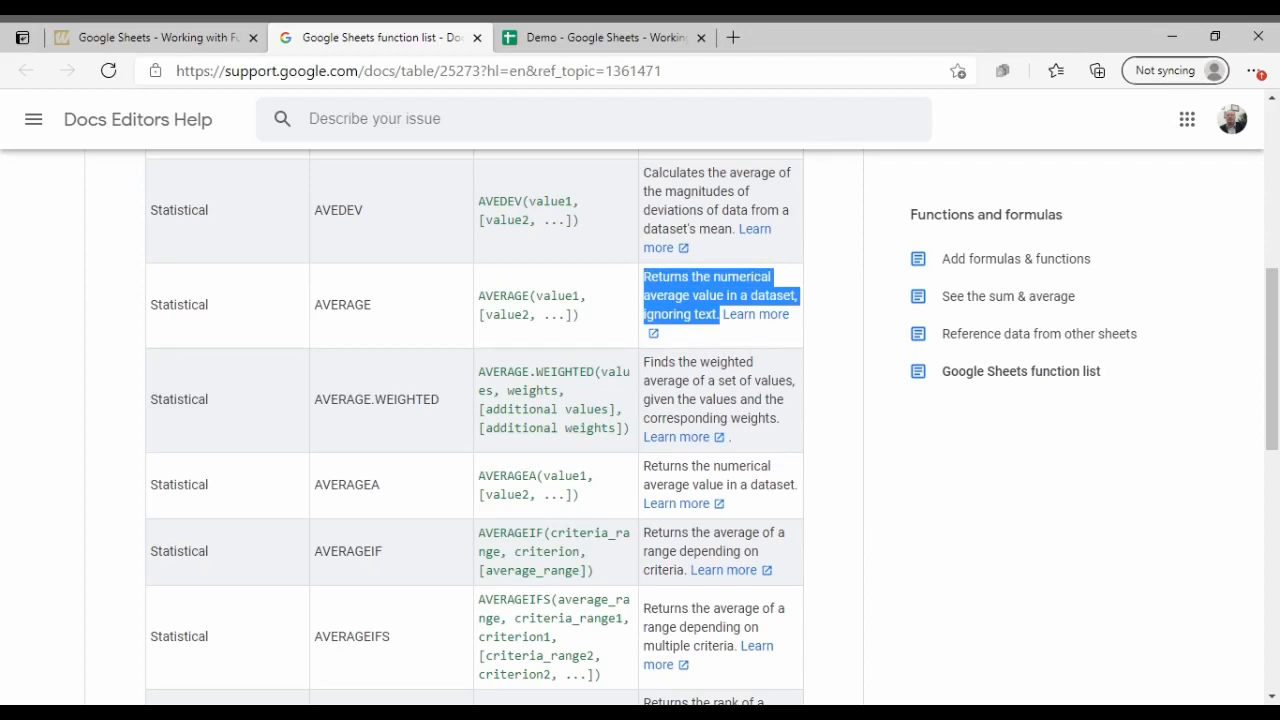
Step: Return to the Demo spreadsheet, select the Average Monthly Cost answer cell E22, and review the Bravo Apartment's utility costs
click(622, 40)
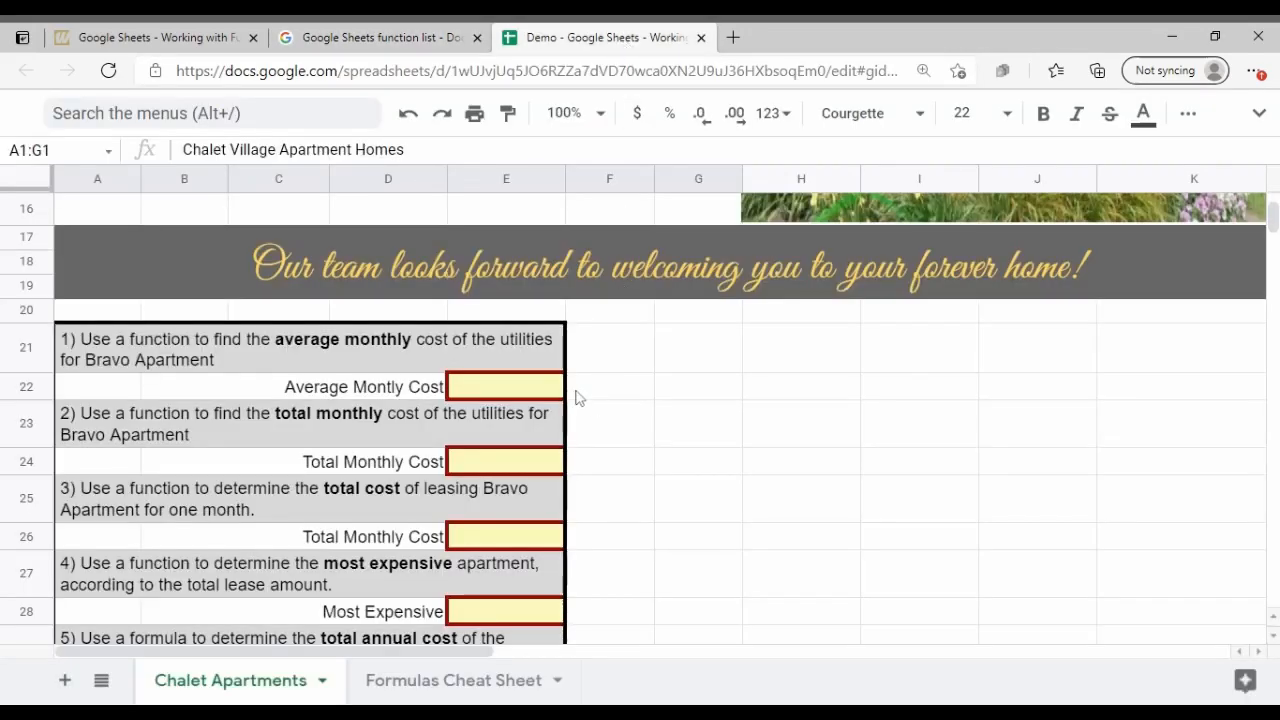
click(532, 395)
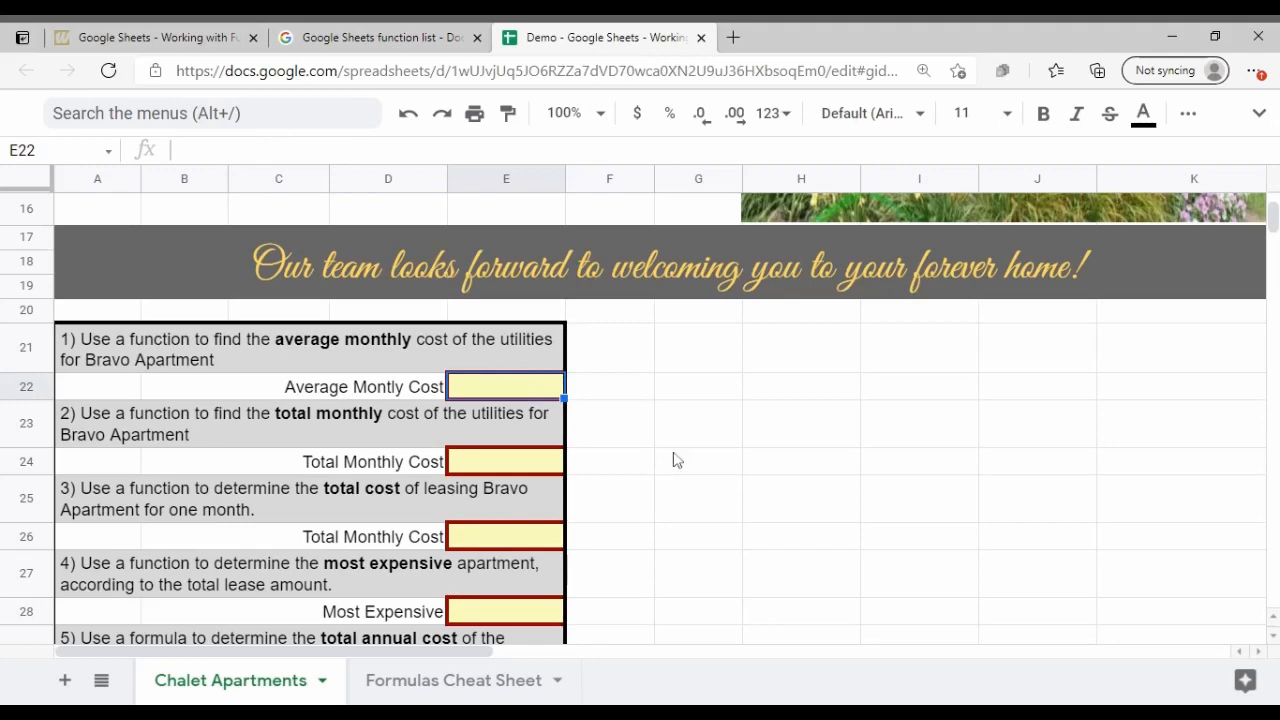
scroll(674, 458, up, 1)
scroll(673, 459, up, 4)
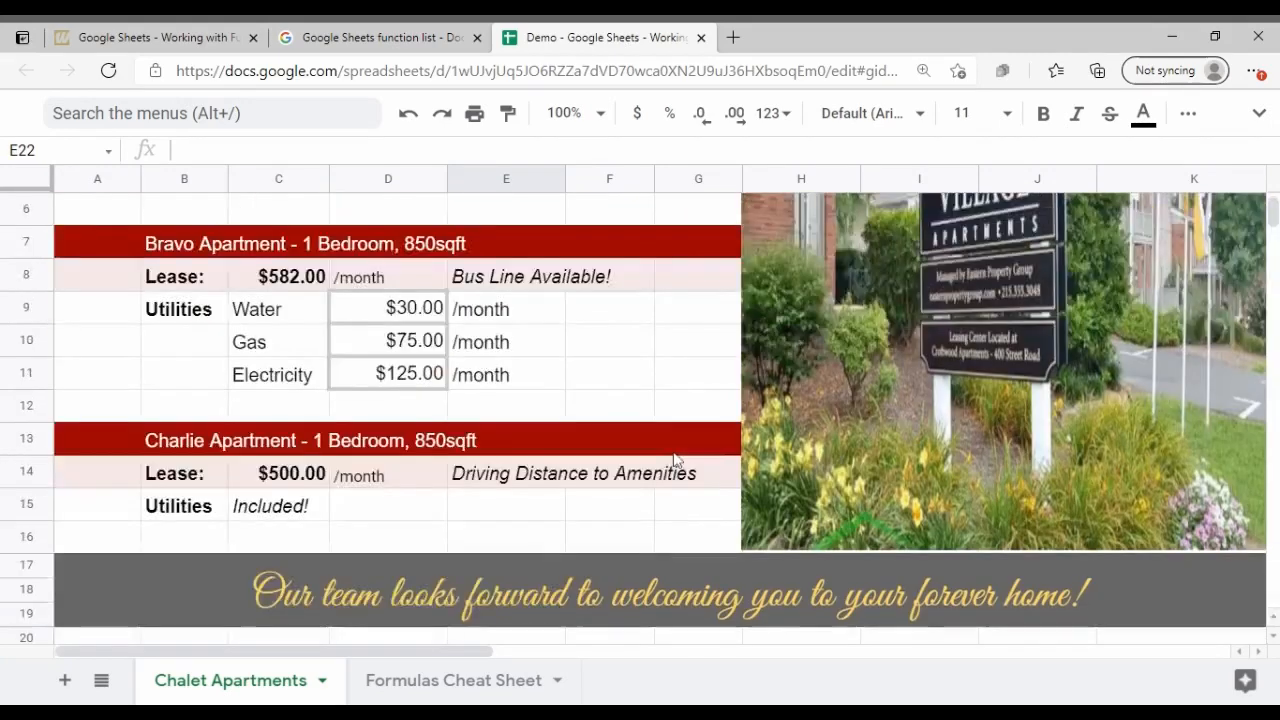
scroll(685, 441, up, 2)
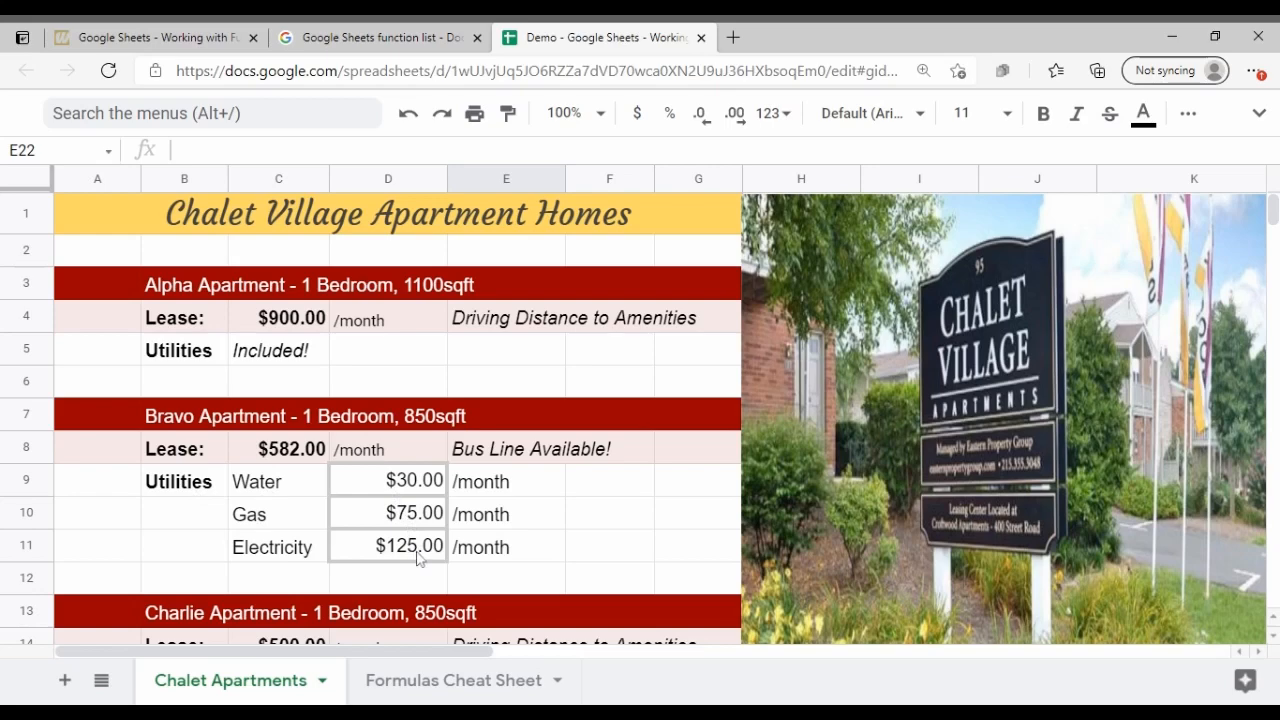
scroll(585, 545, down, 5)
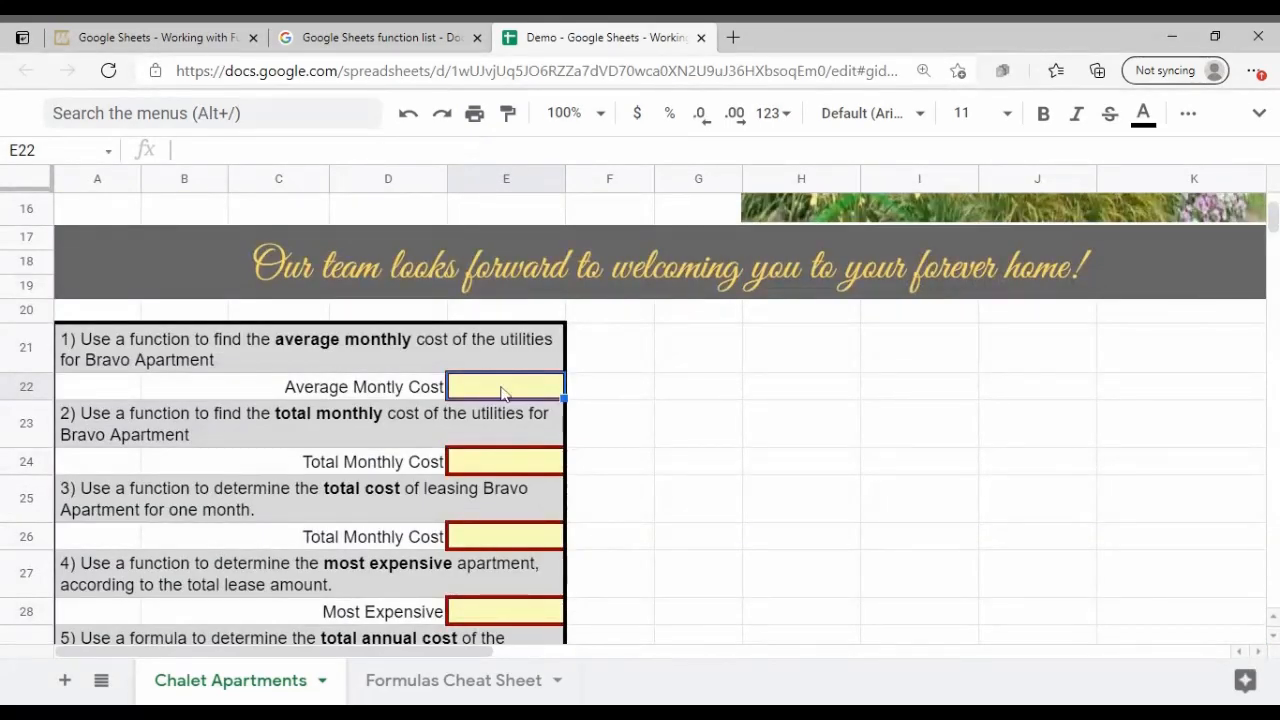
Step: Calculate the Bravo Apartment's average monthly utility cost in E22 with the AVERAGE function, using D9, D10 and D11 as separate arguments
key(Return)
text(=)
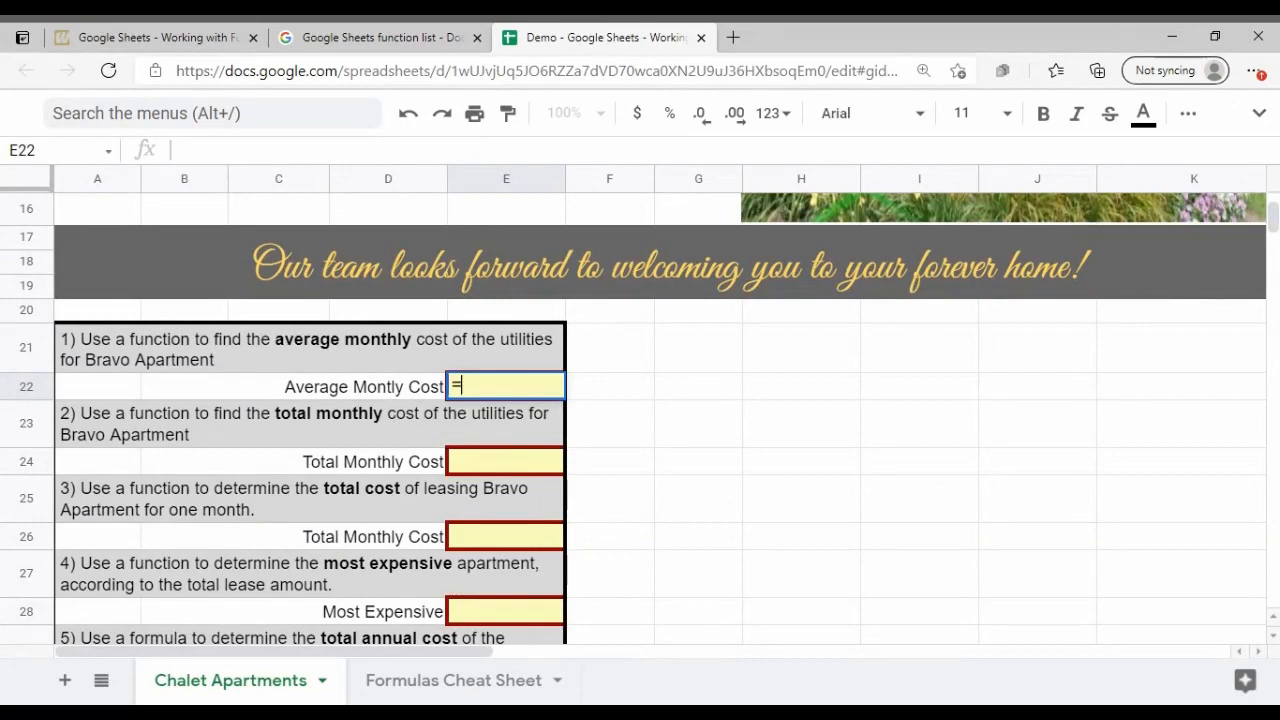
text(AVERAGE)
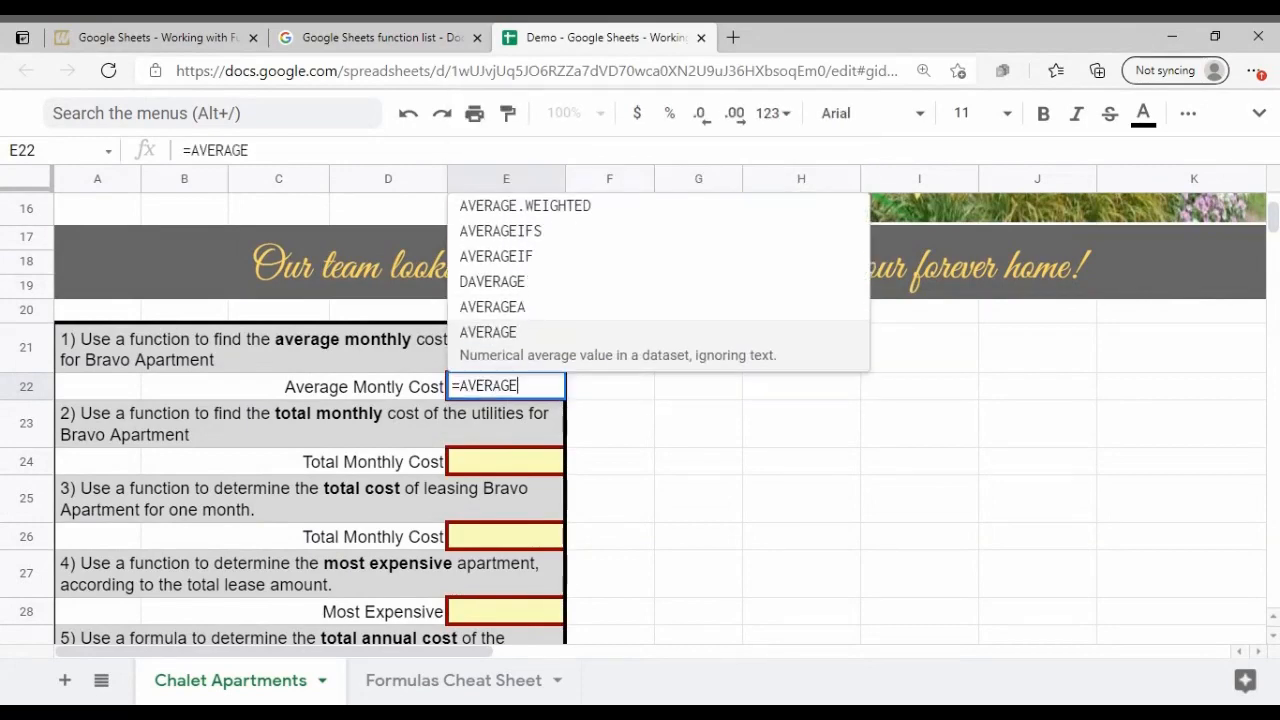
text(()
key(BackSpace)
text(()
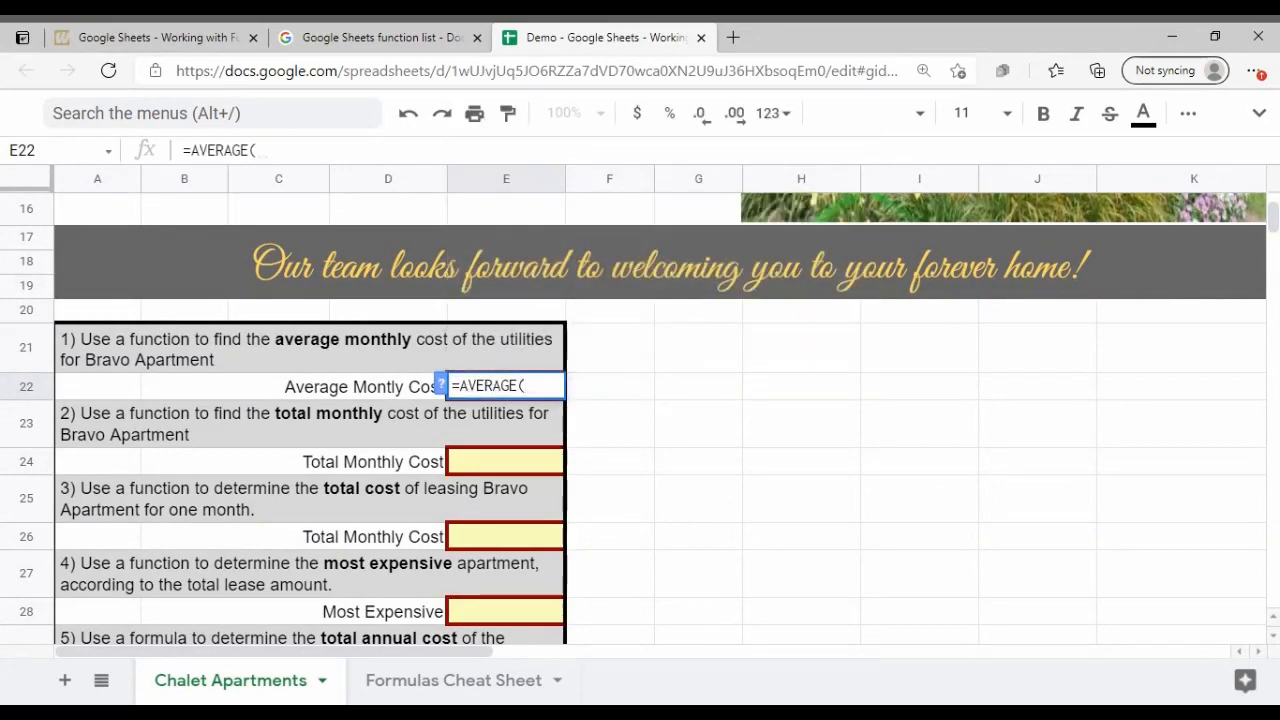
scroll(716, 430, up, 4)
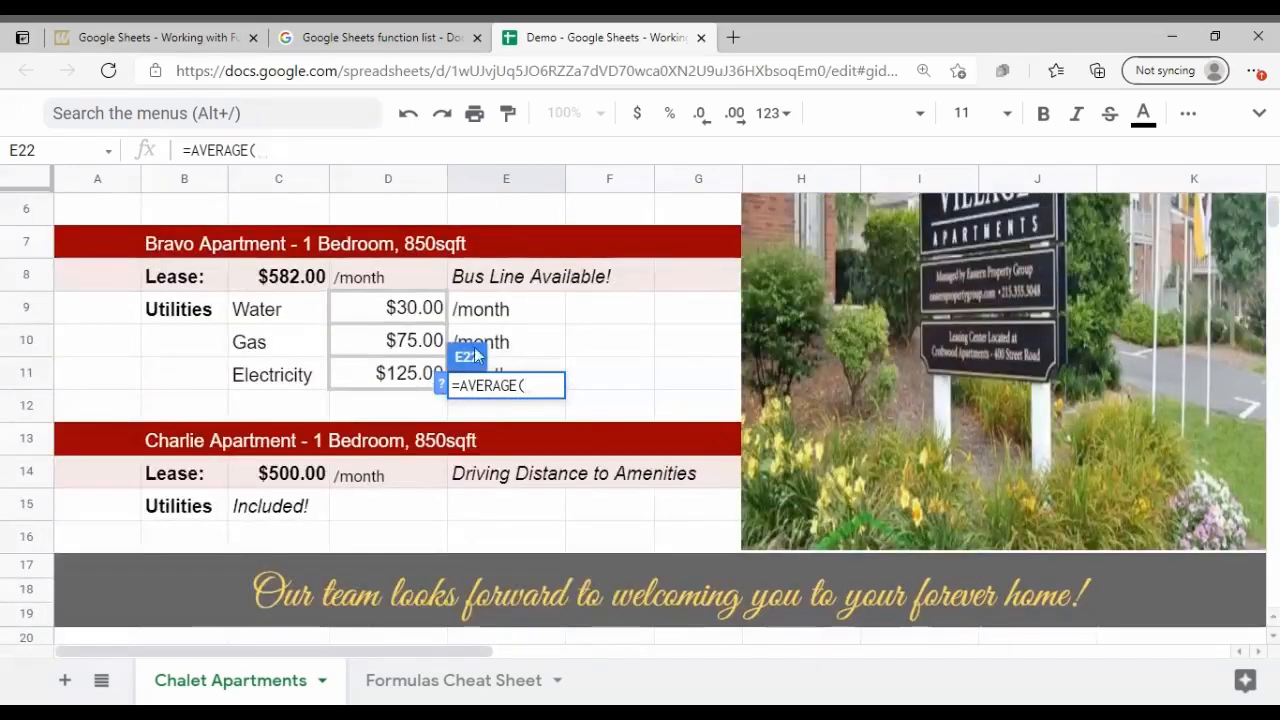
click(393, 310)
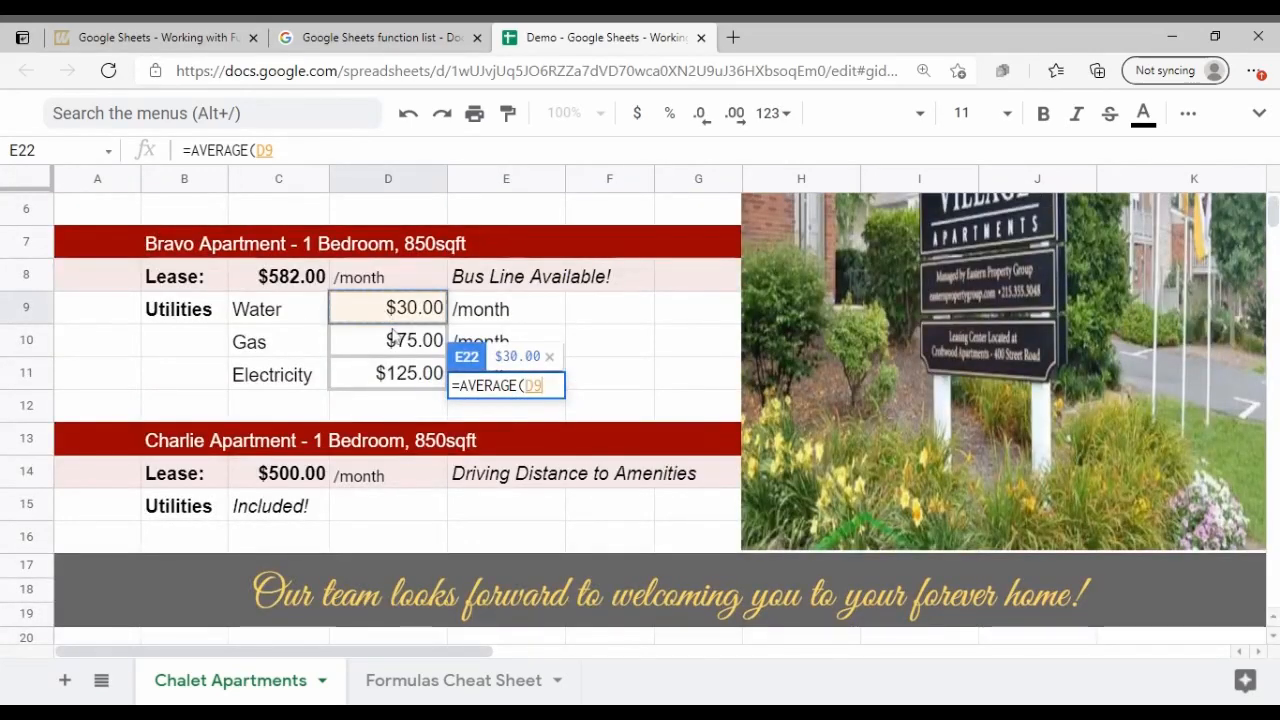
text(,)
click(396, 340)
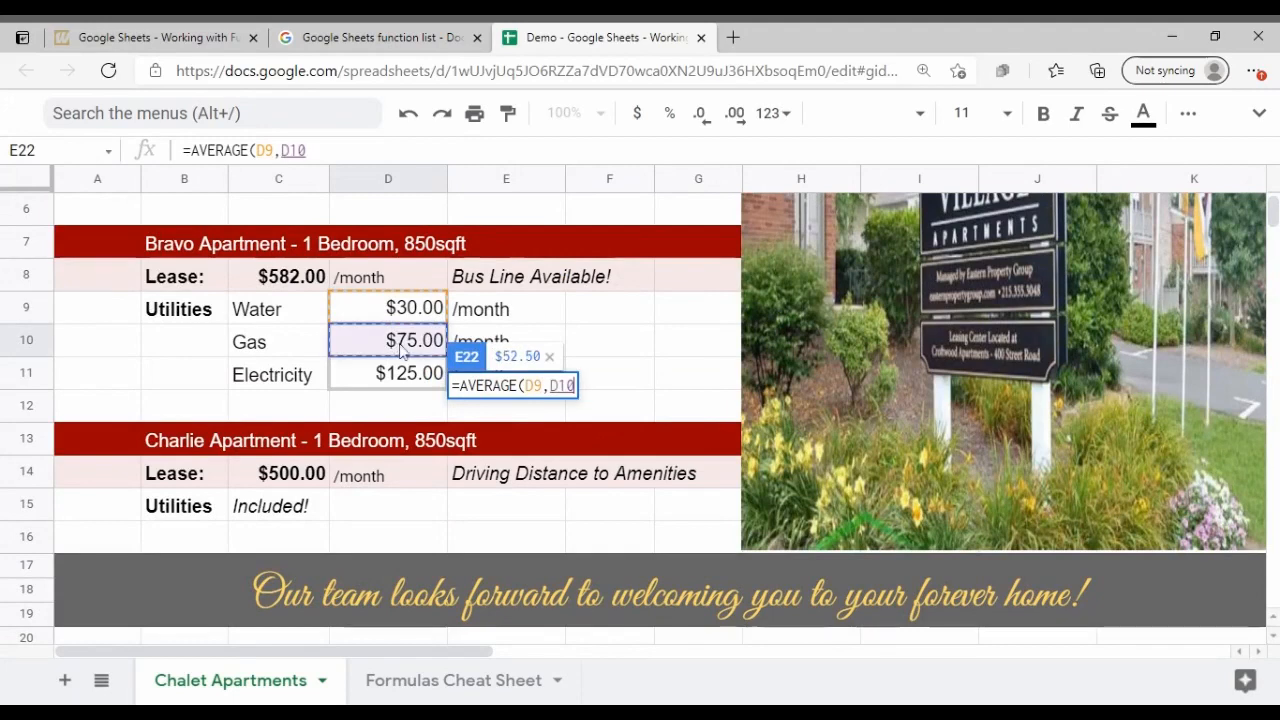
text(,)
click(405, 376)
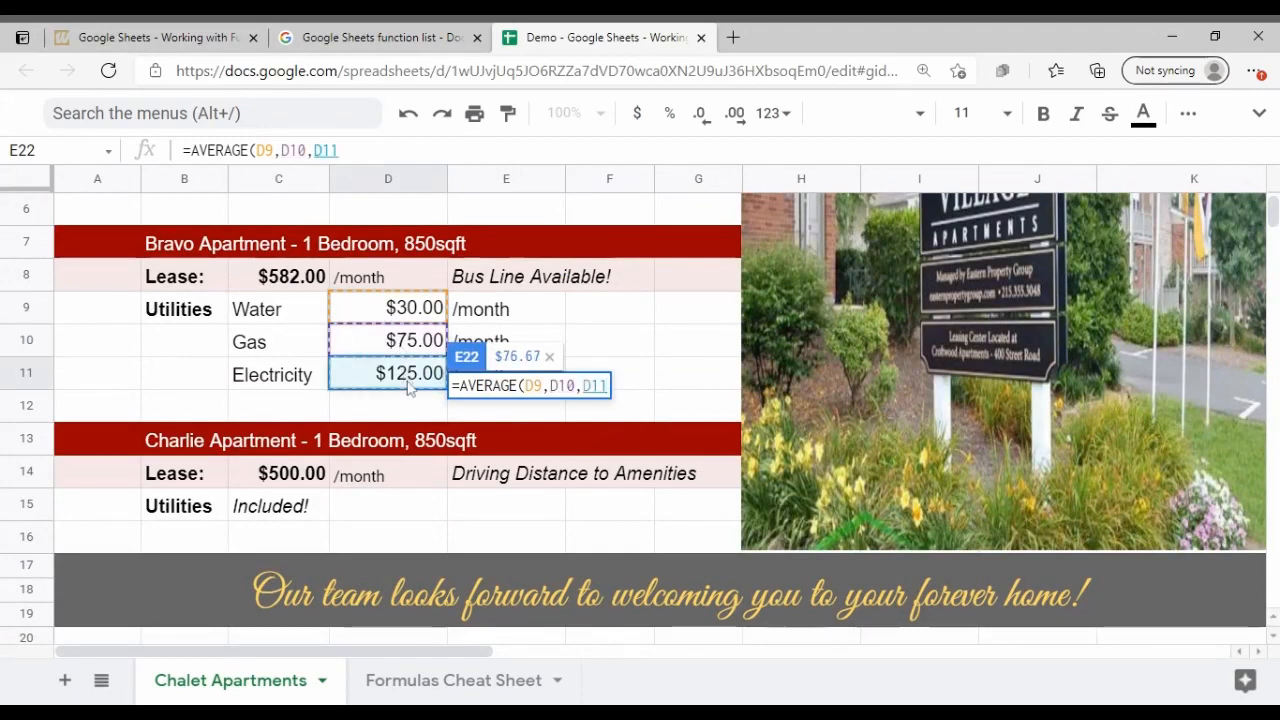
key(Return)
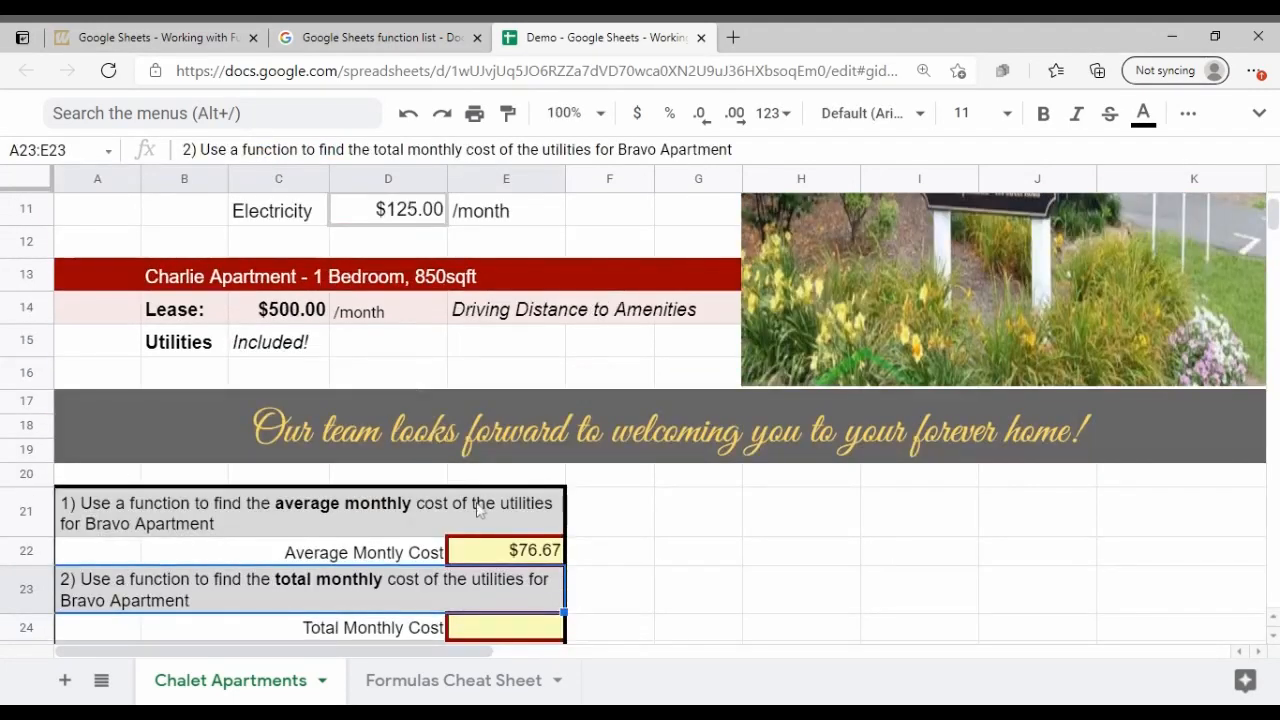
Step: Calculate the Bravo Apartment's total monthly utility cost in E24 with the formula =SUM(D9:D11)
scroll(628, 548, down, 3)
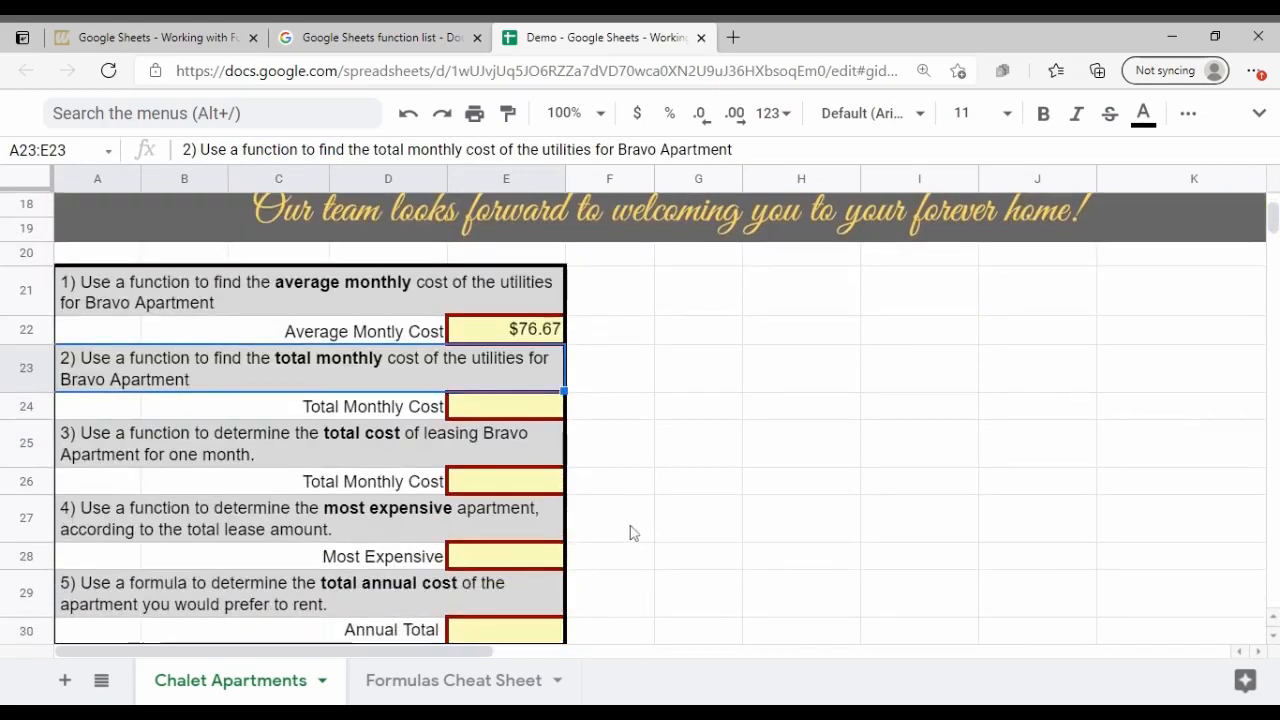
click(541, 413)
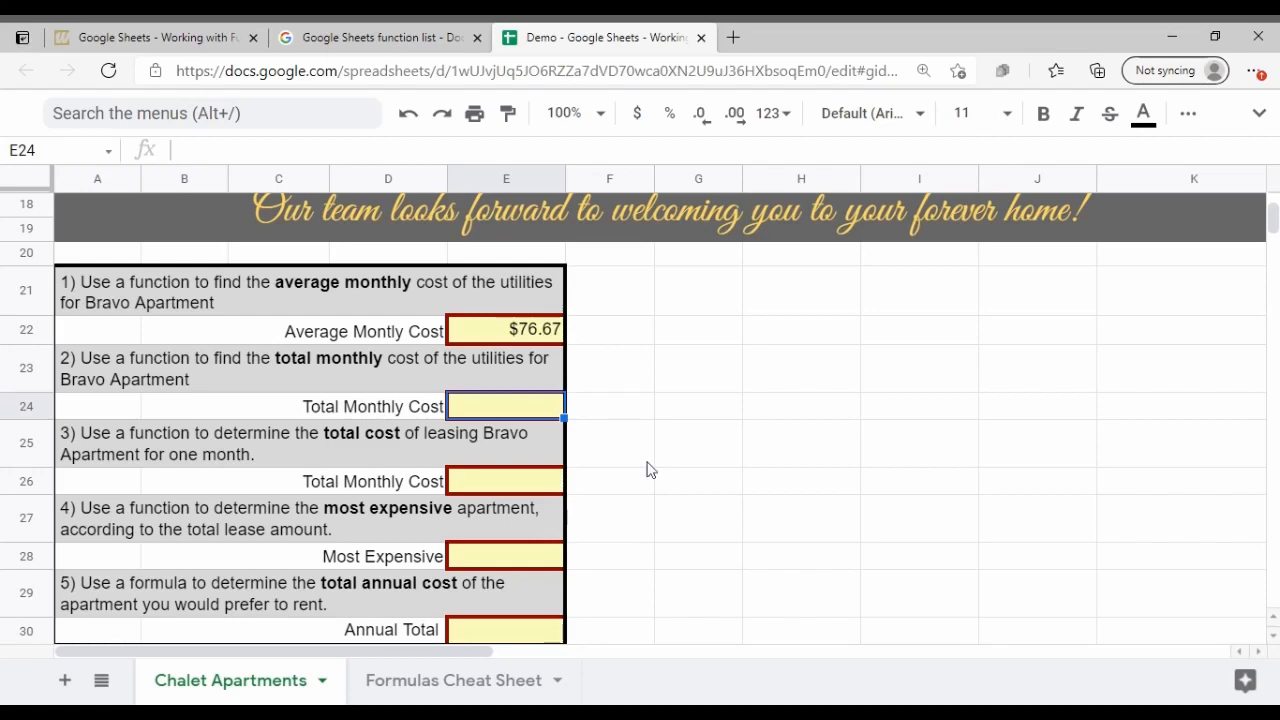
scroll(650, 474, up, 5)
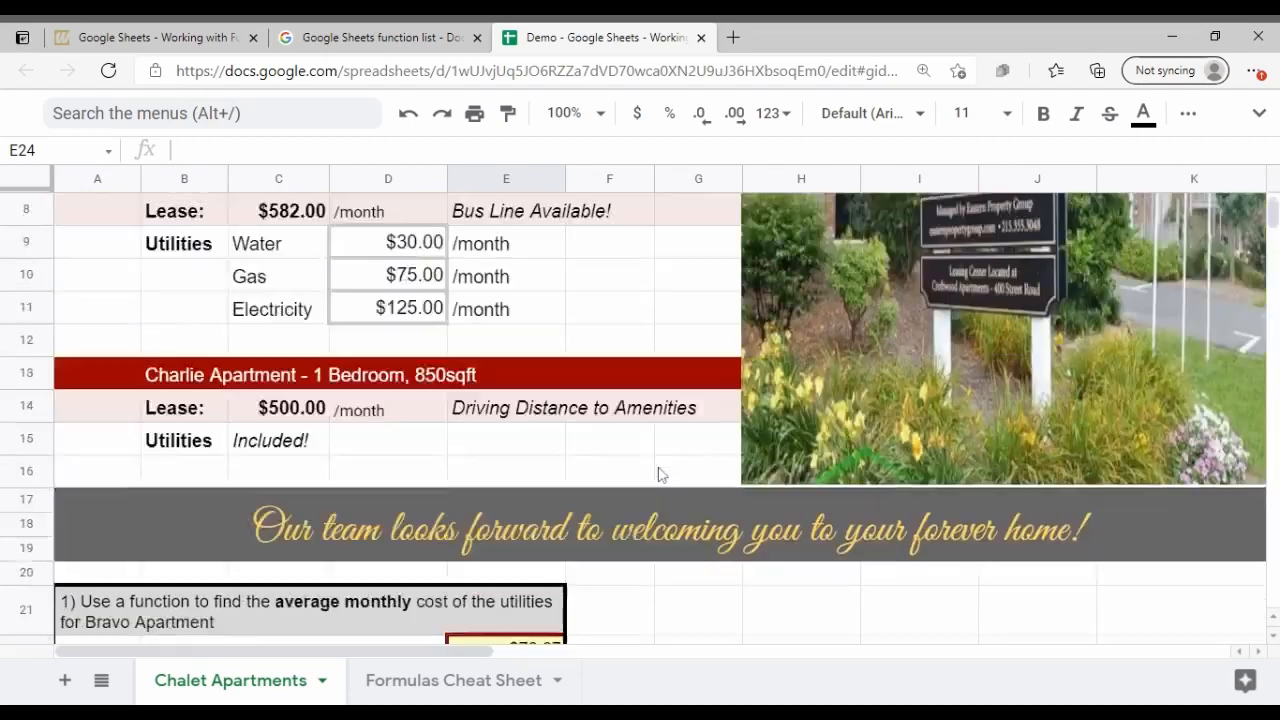
scroll(657, 471, up, 1)
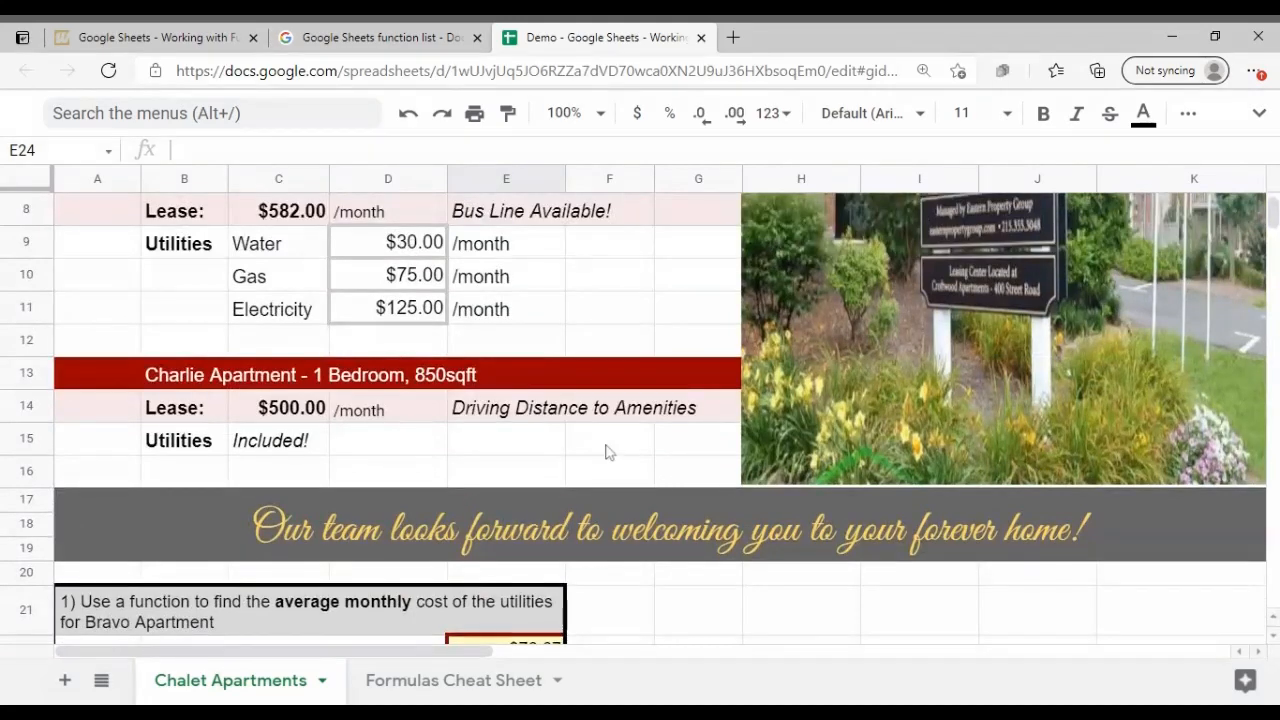
scroll(645, 456, down, 3)
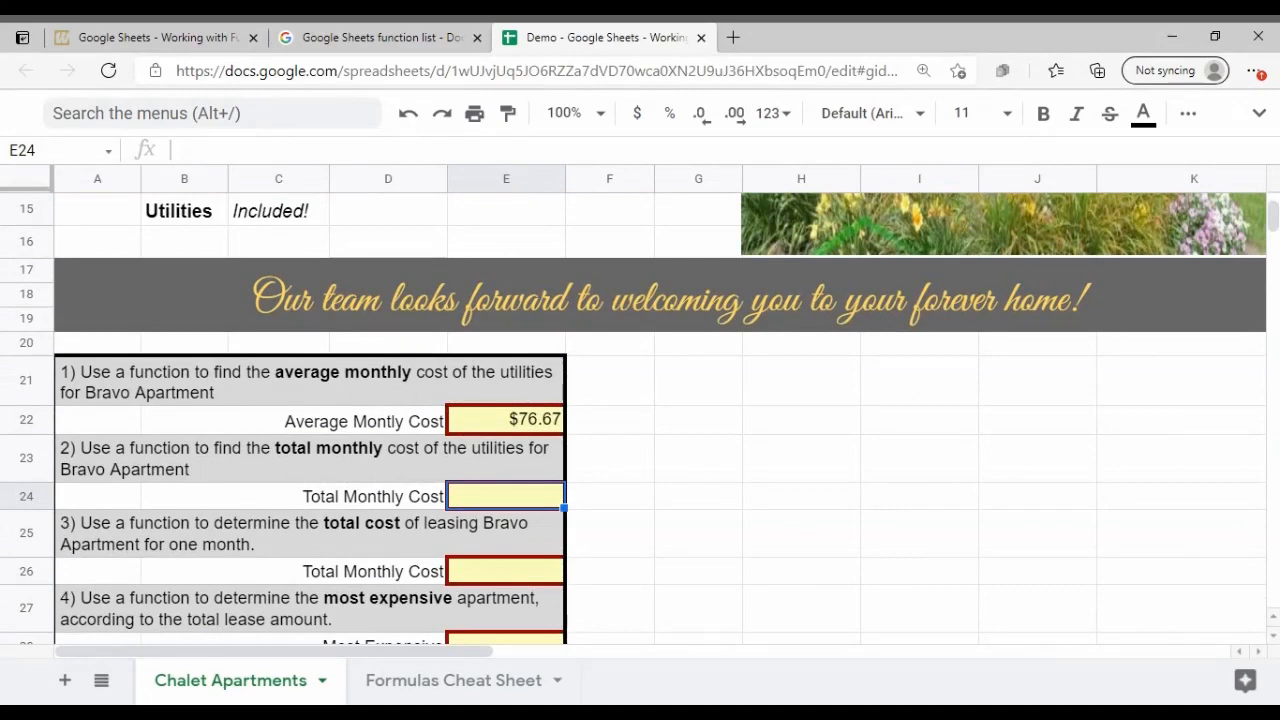
text(=SUM()
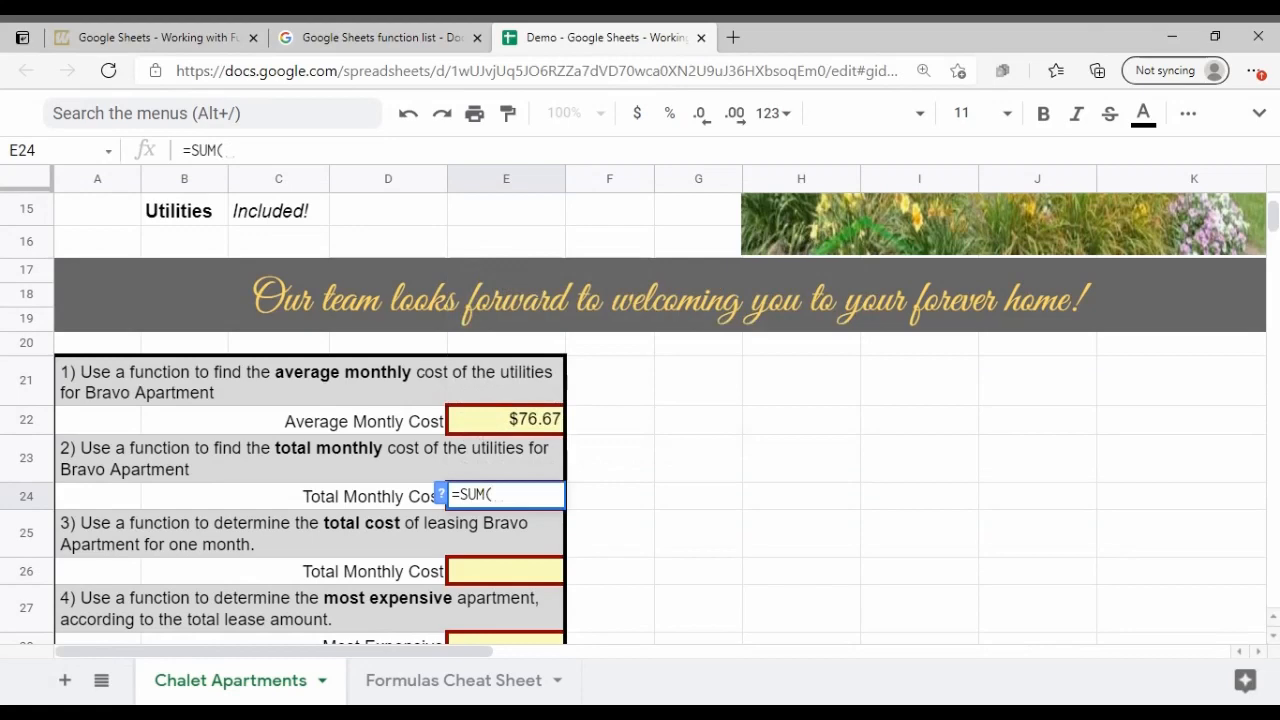
scroll(609, 466, up, 3)
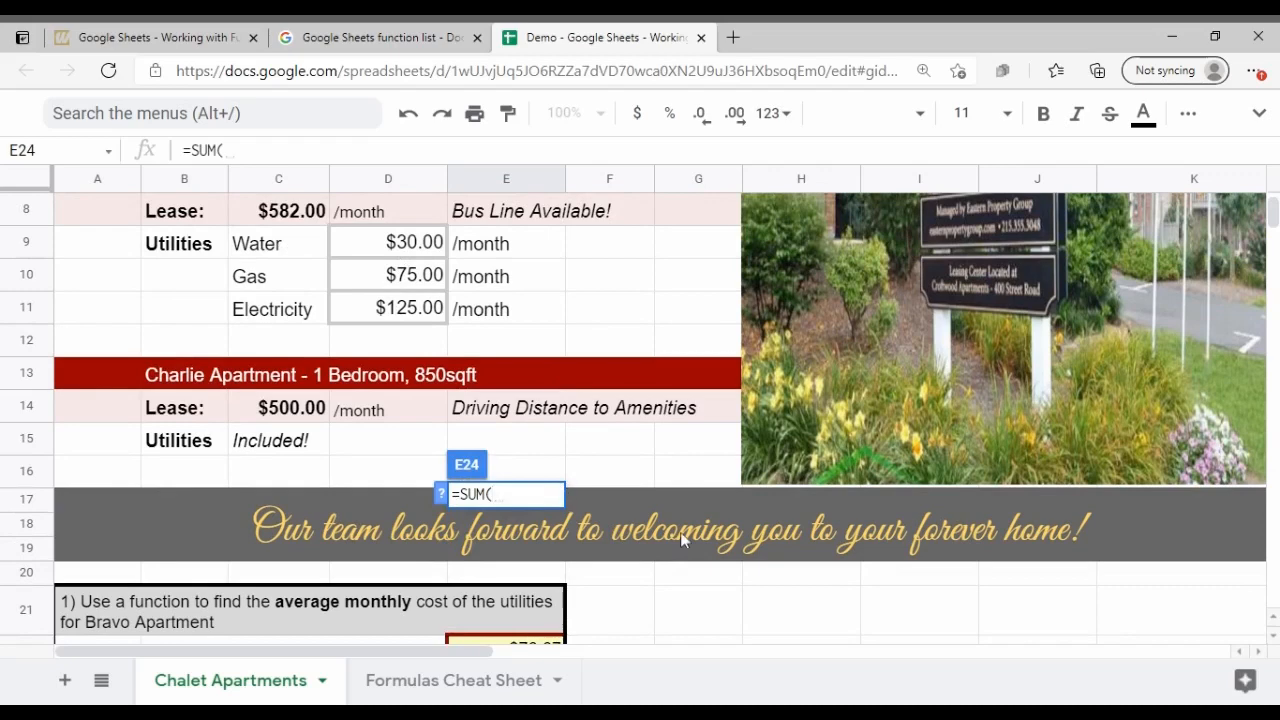
scroll(683, 540, down, 3)
scroll(680, 539, down, 1)
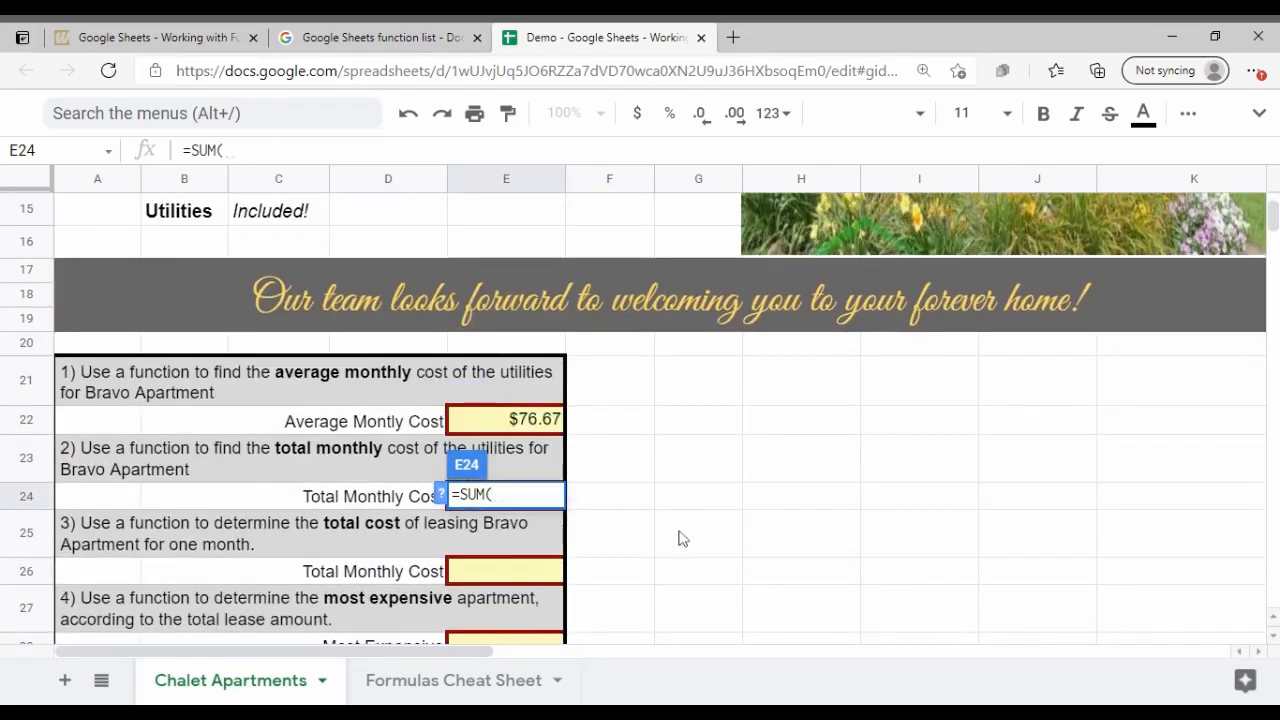
text(D9:)
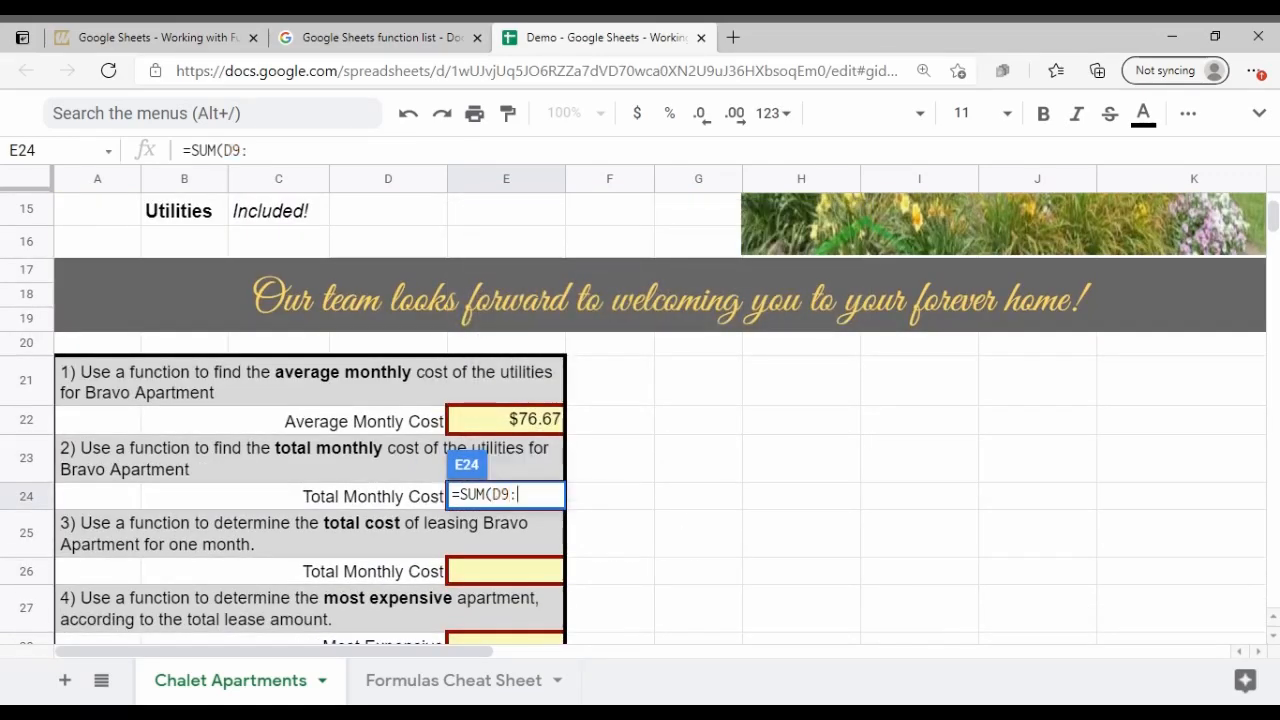
text(D)
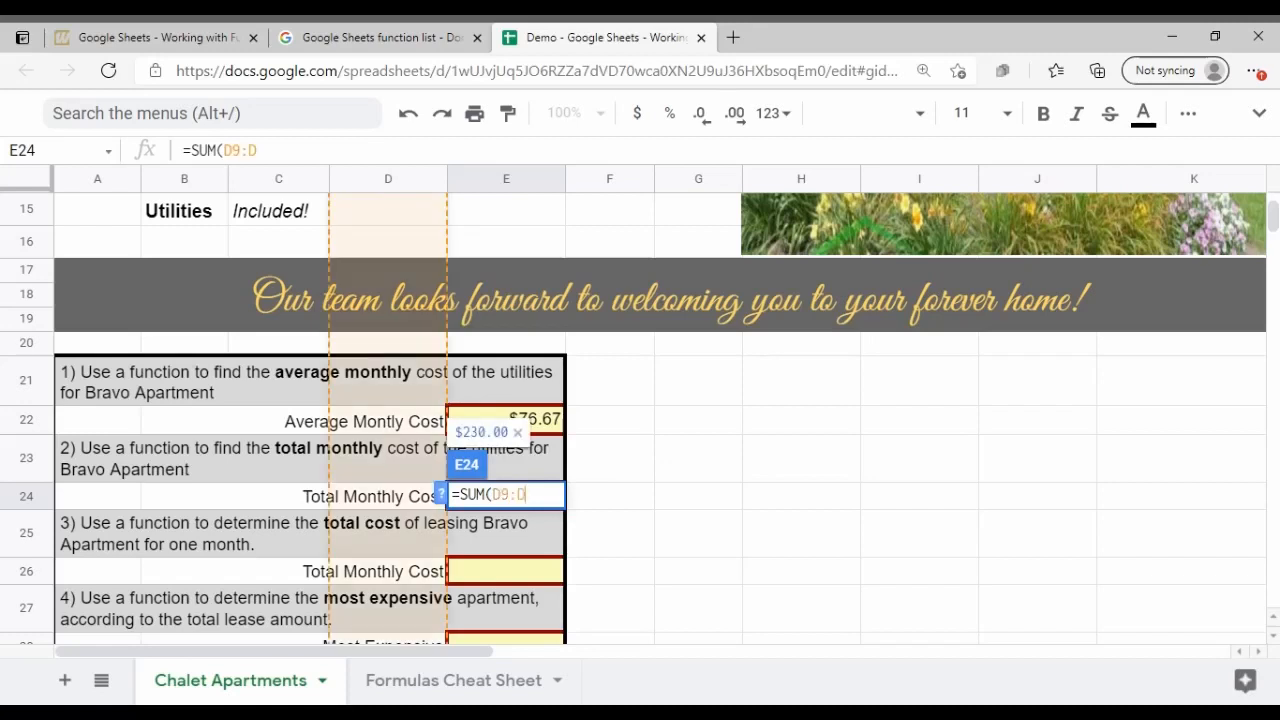
text(11))
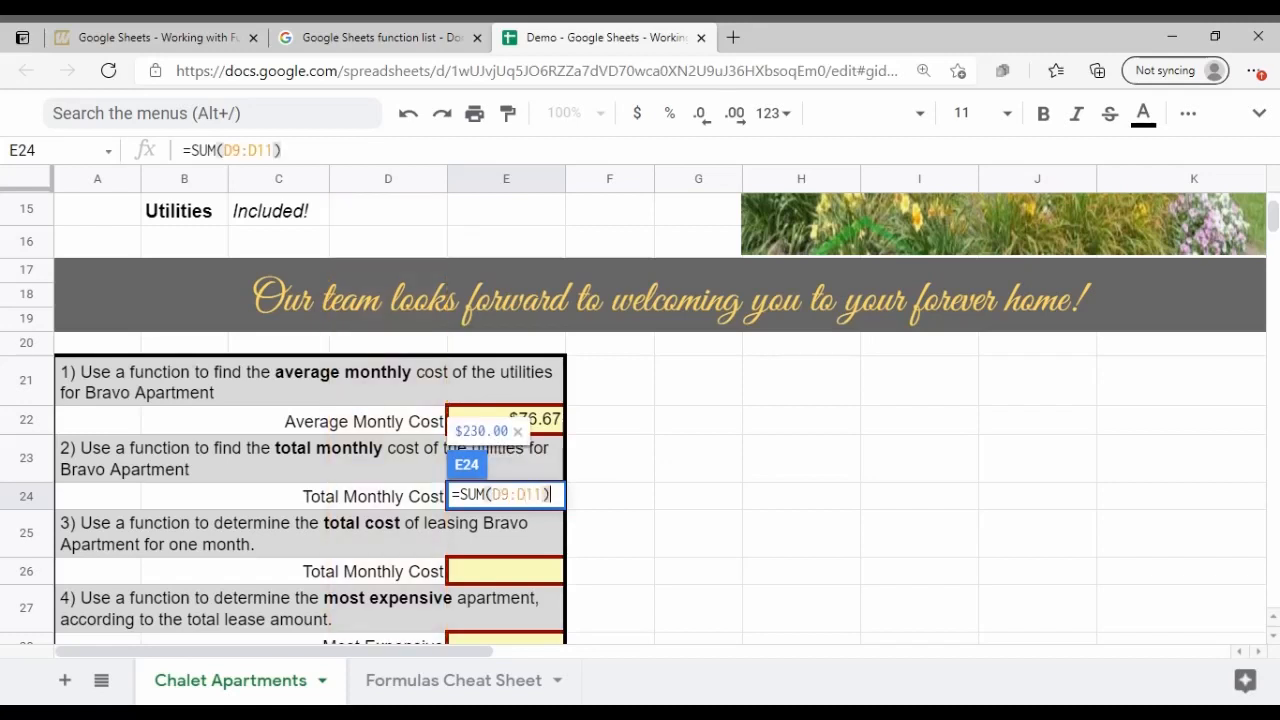
key(Return)
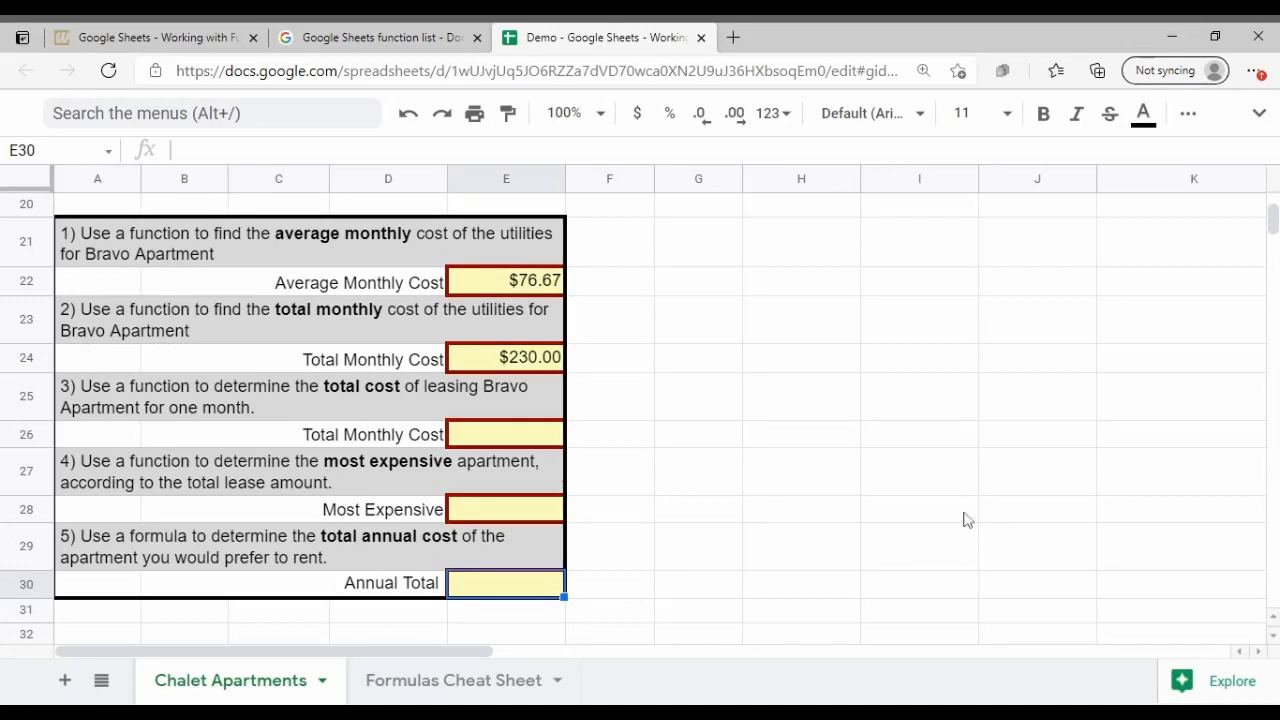
Step: Calculate the total cost of leasing the Bravo Apartment for one month in E26 with the formula =SUM(C8+E24)
scroll(738, 500, up, 3)
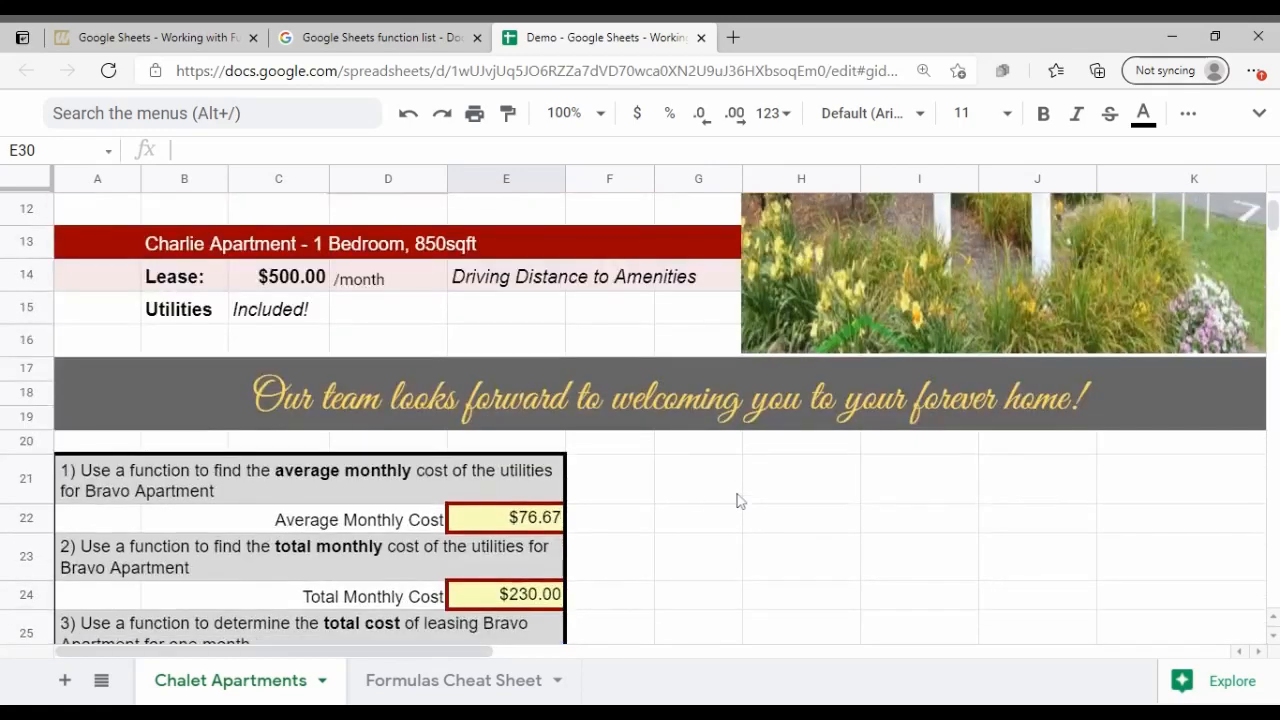
scroll(738, 500, up, 3)
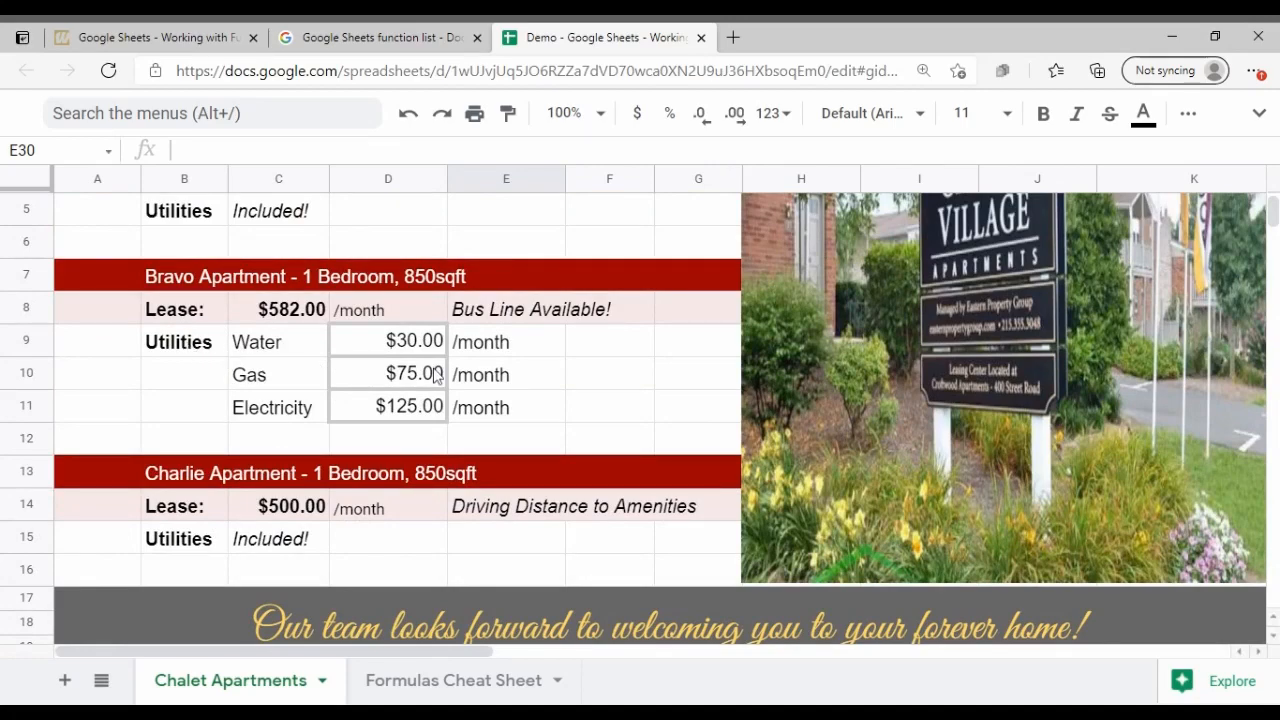
scroll(439, 375, down, 5)
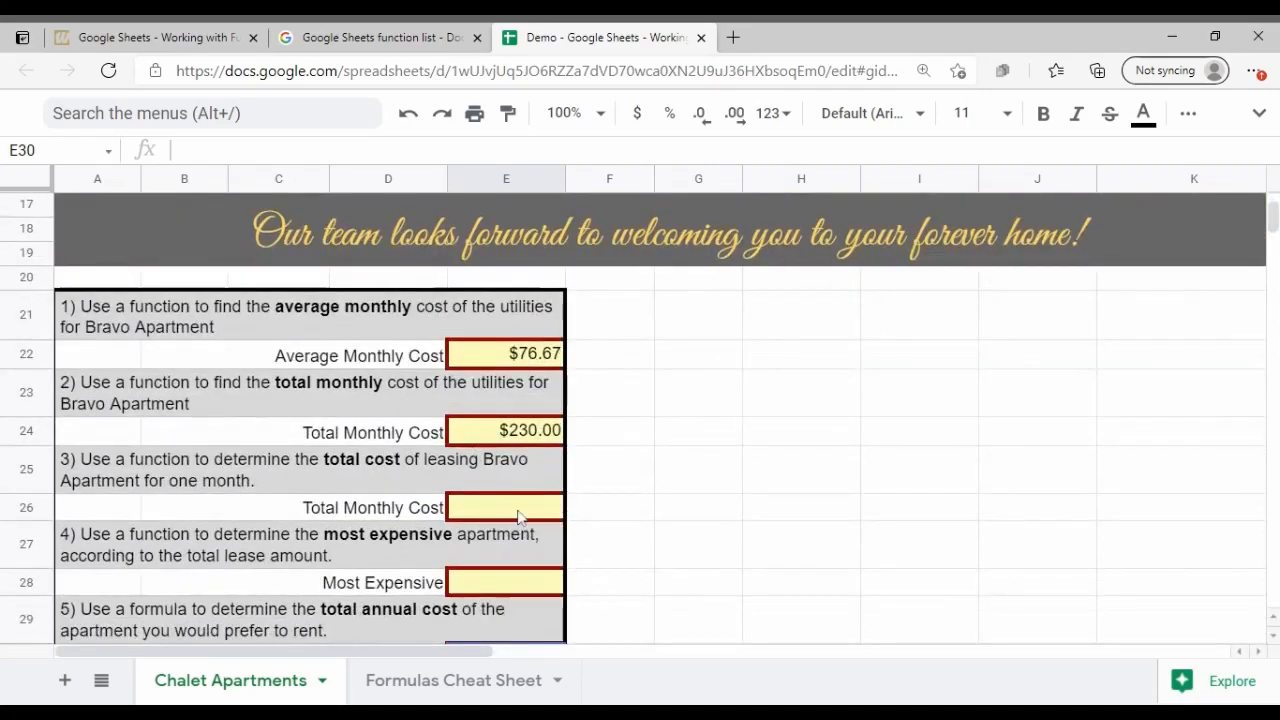
click(505, 508)
scroll(564, 470, up, 5)
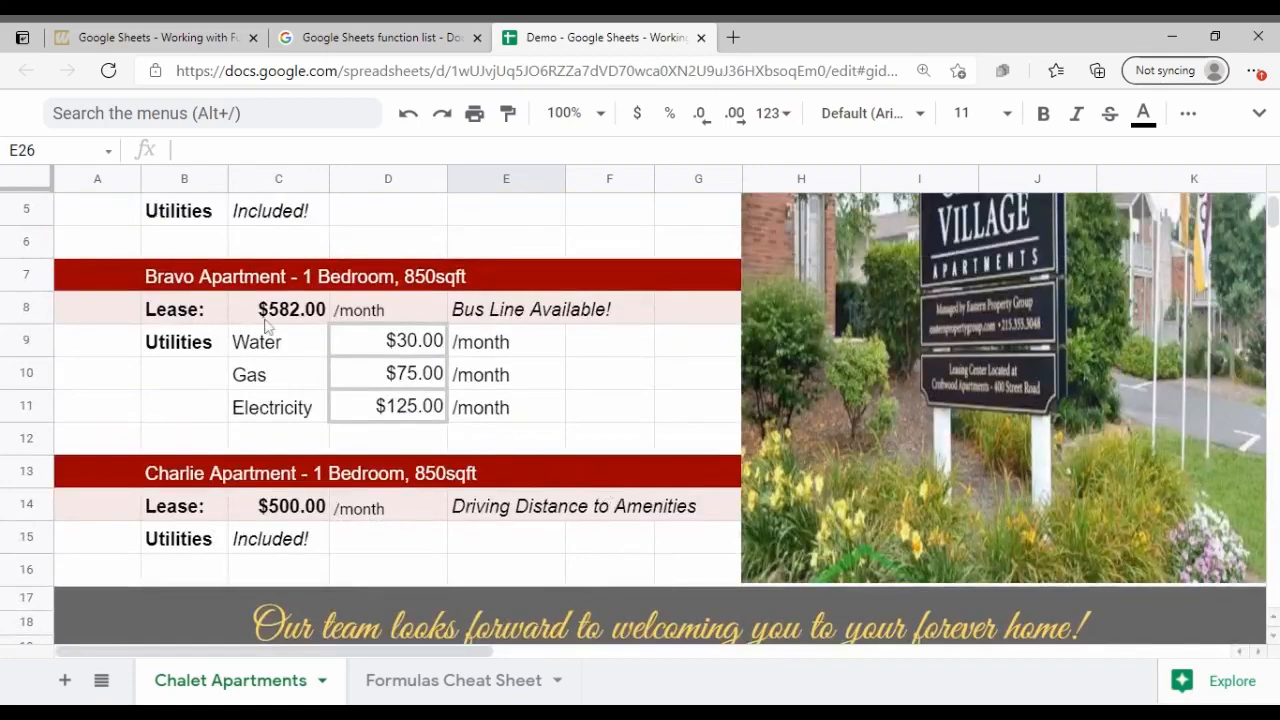
scroll(492, 392, down, 5)
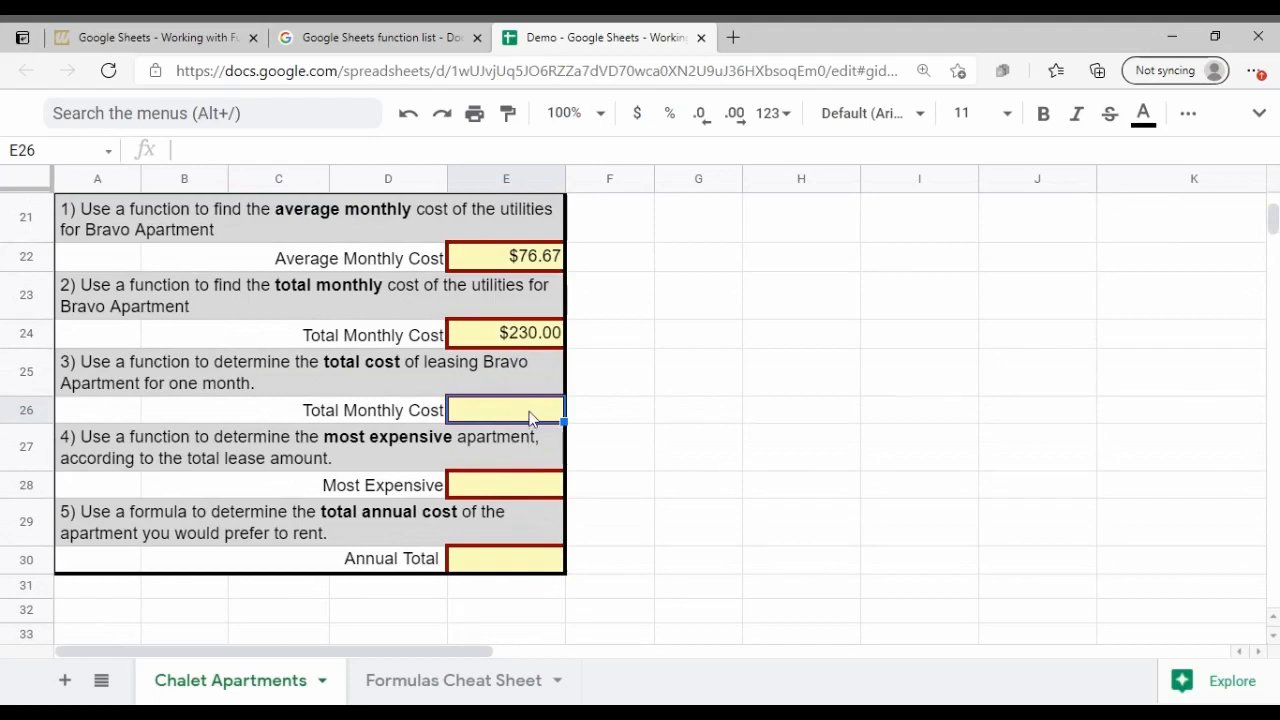
text(=S)
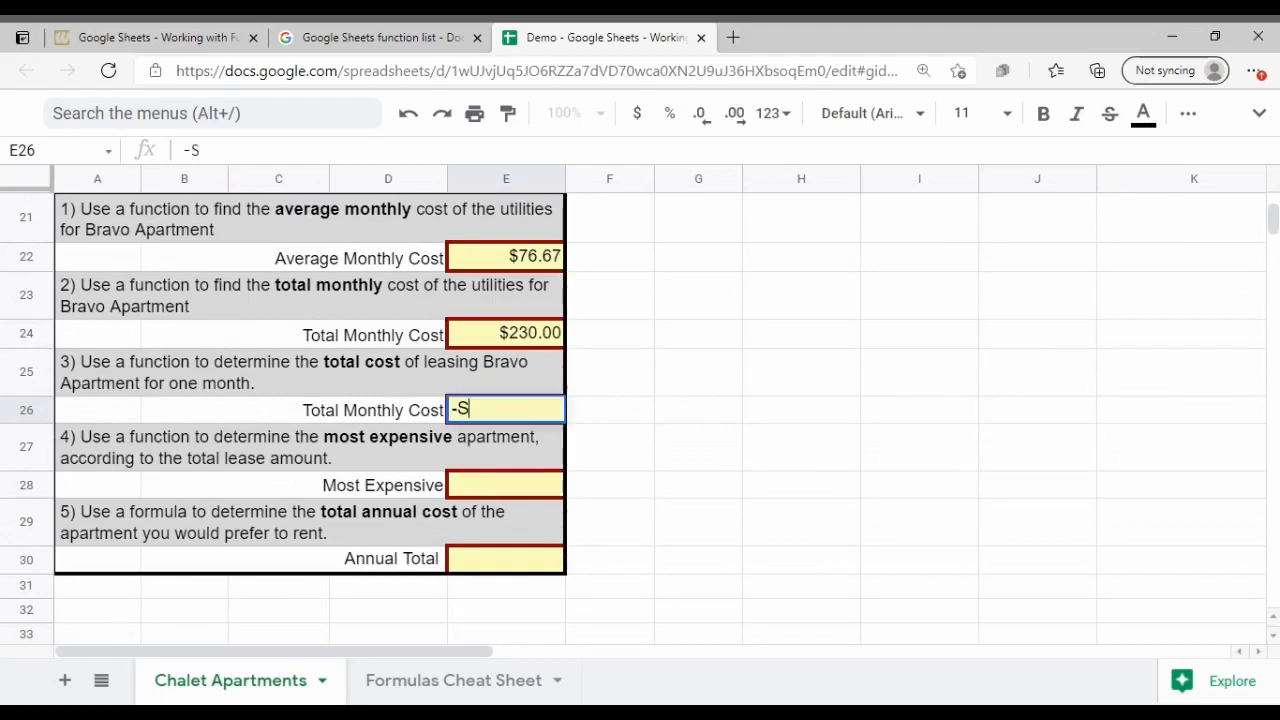
key(BackSpace)
key(BackSpace)
text(=)
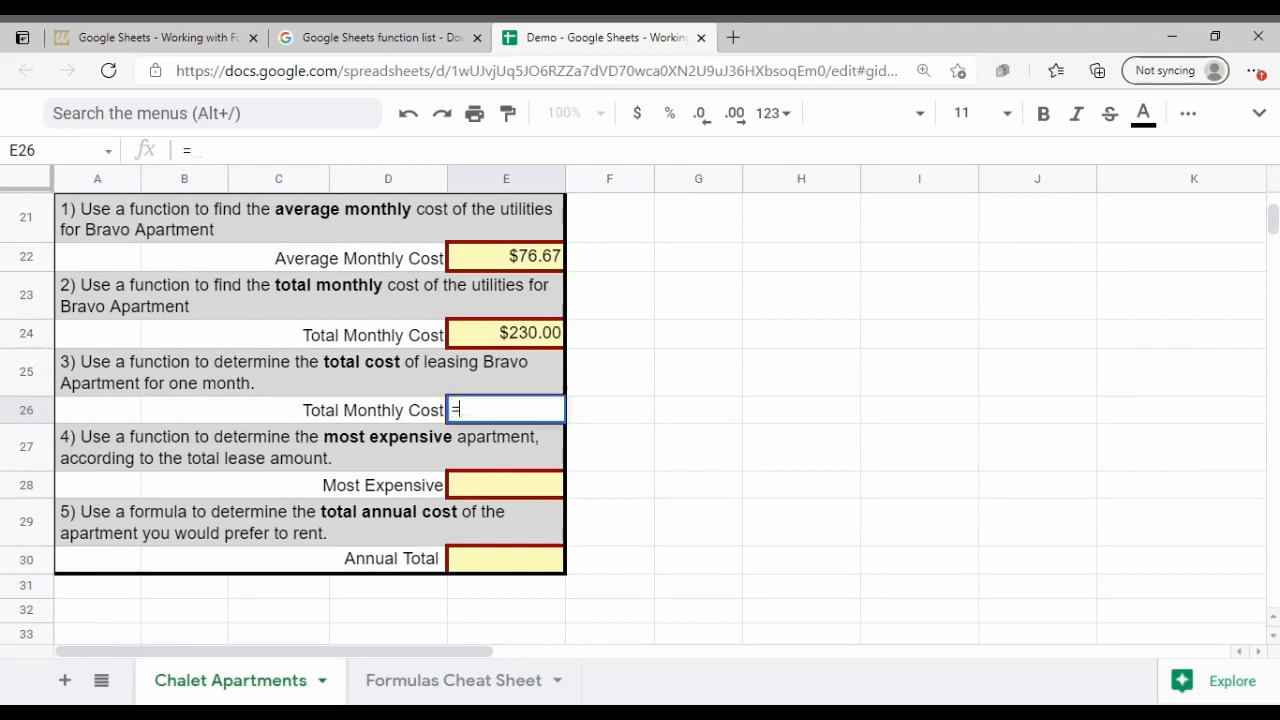
text(SUM(C)
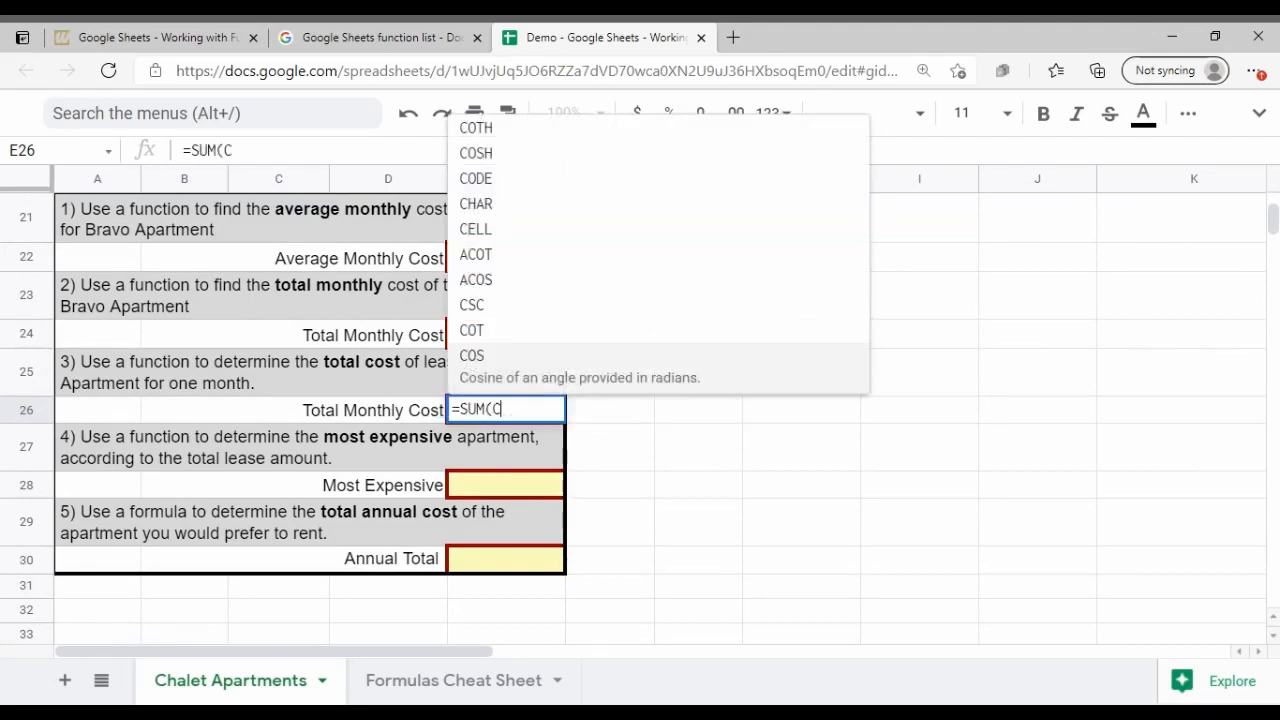
text(8+)
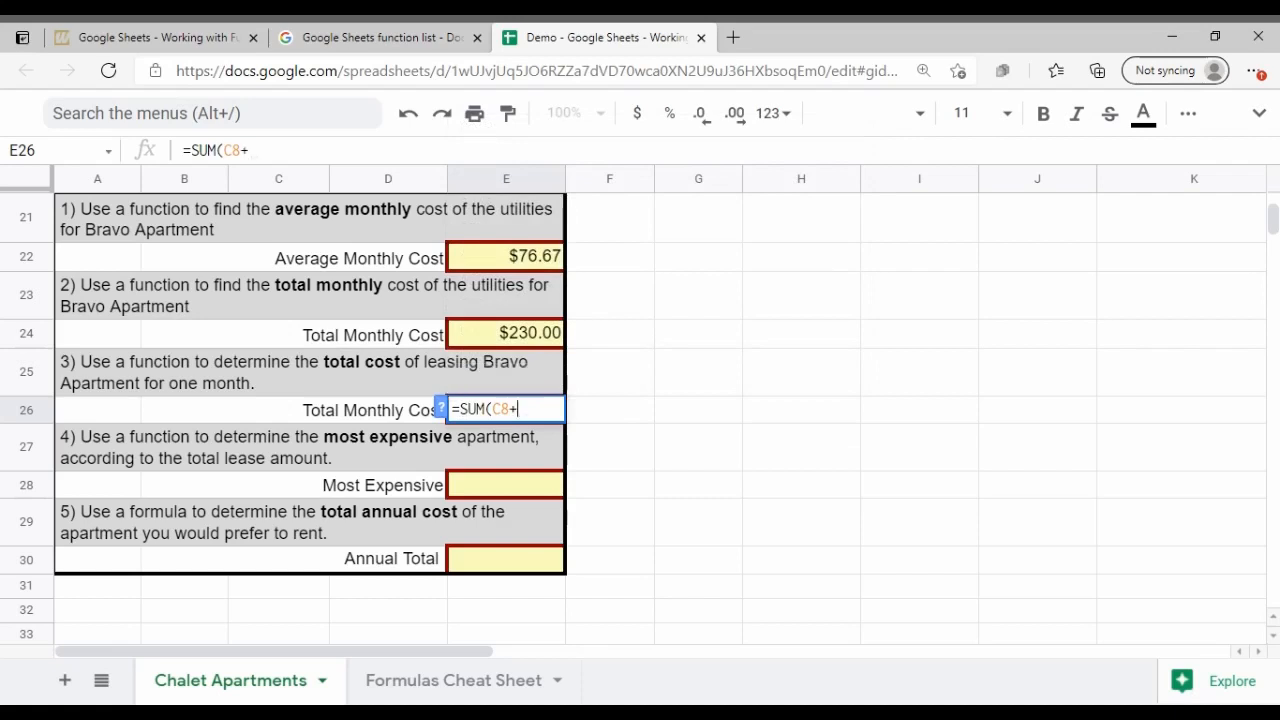
text(E24))
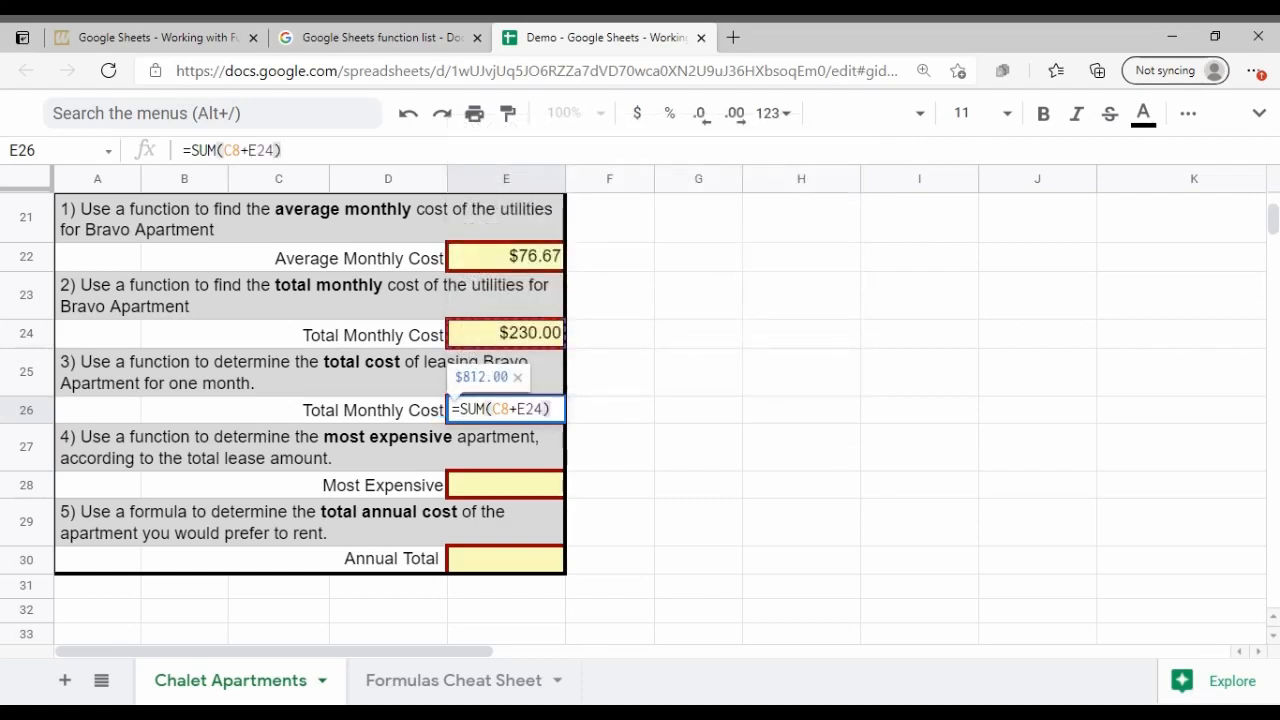
key(Return)
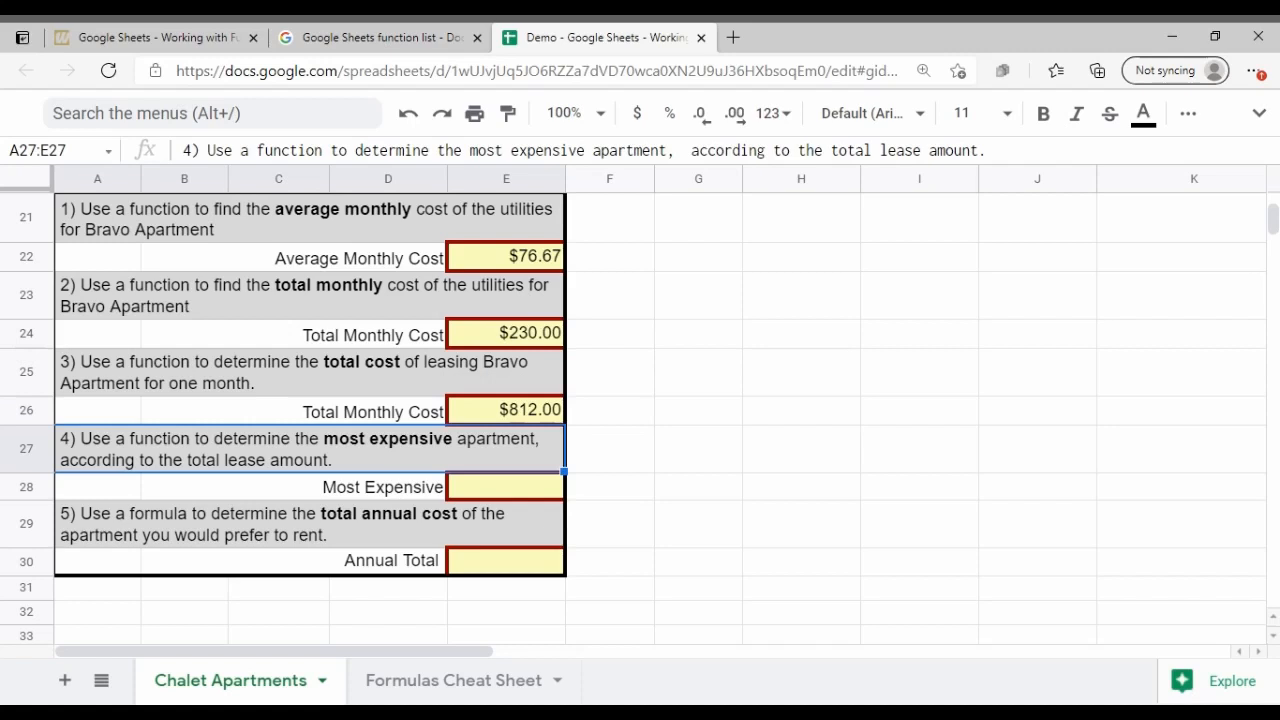
Step: Find the most expensive apartment lease in E28 with the MAX function, using the three lease amounts C4, C8 and C14 as separate arguments
click(533, 495)
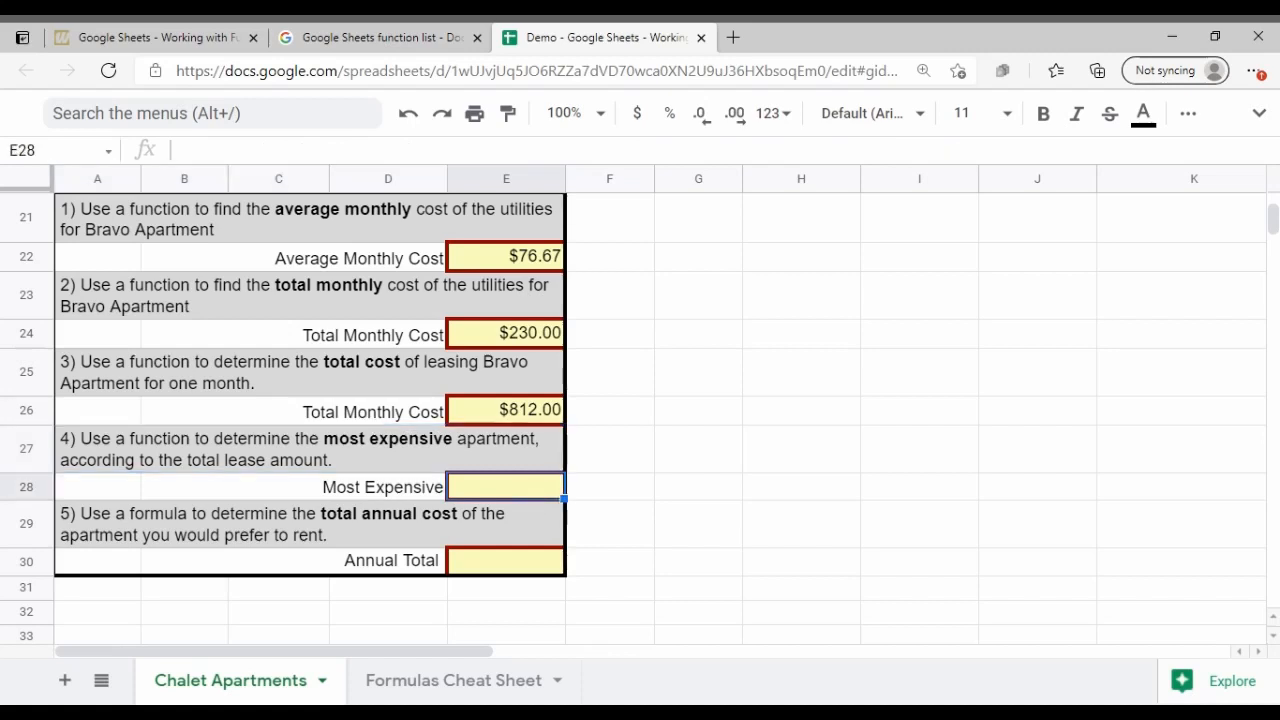
text(=MAX)
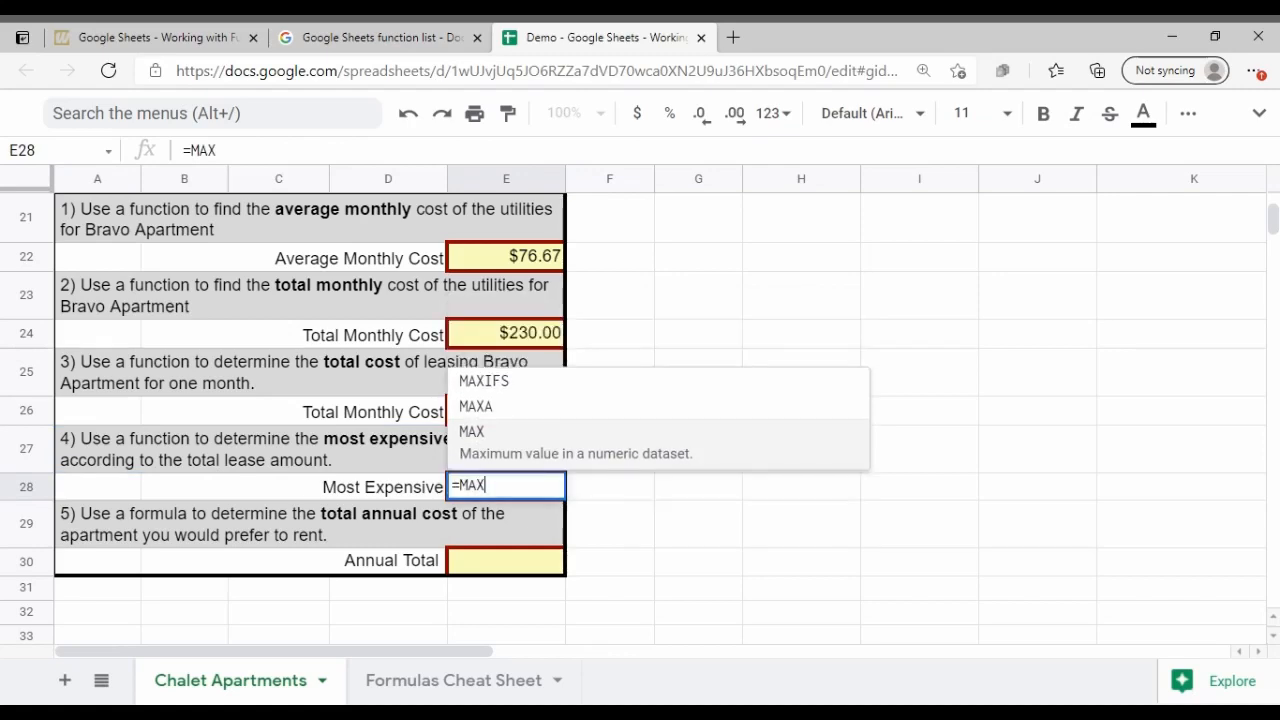
text(()
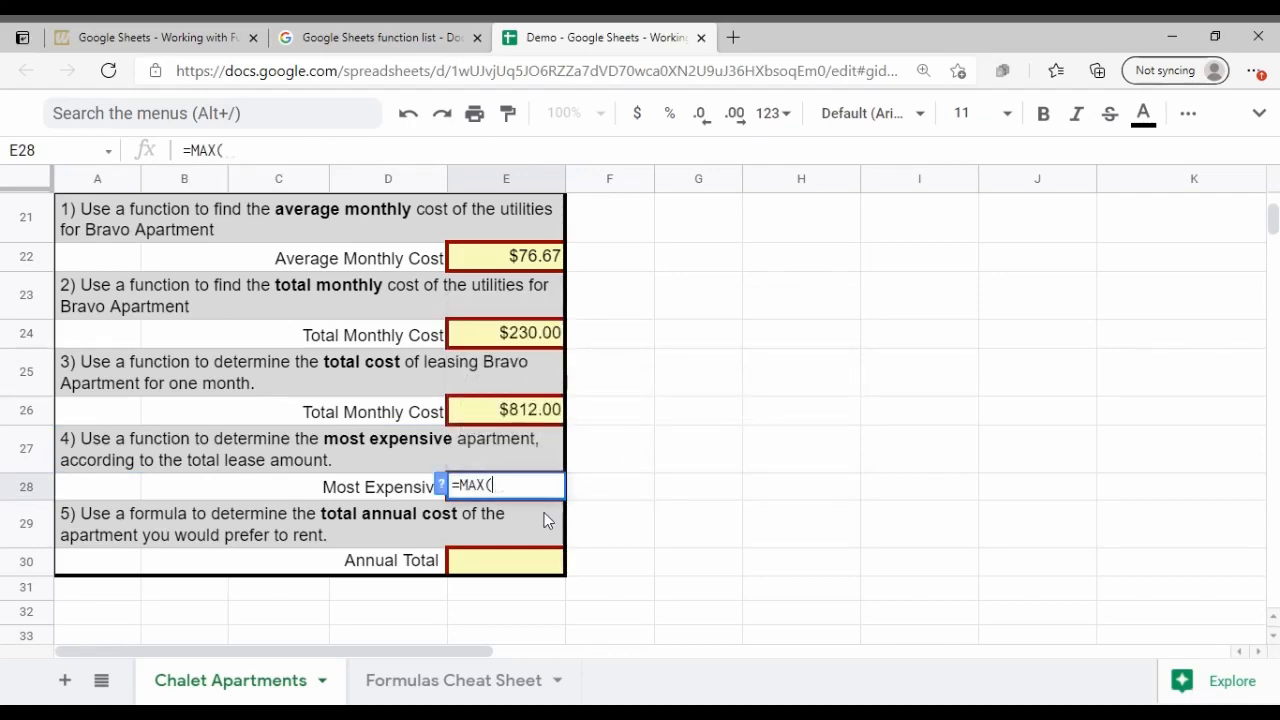
scroll(749, 358, up, 5)
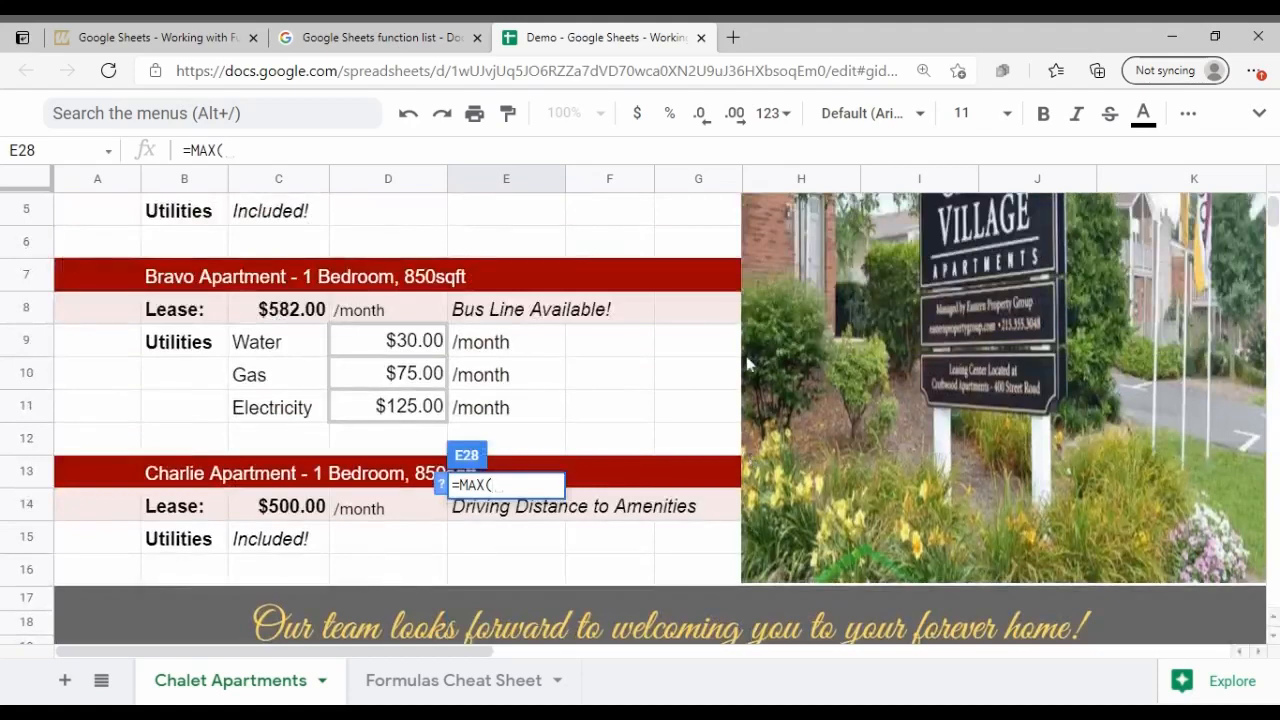
scroll(746, 358, up, 1)
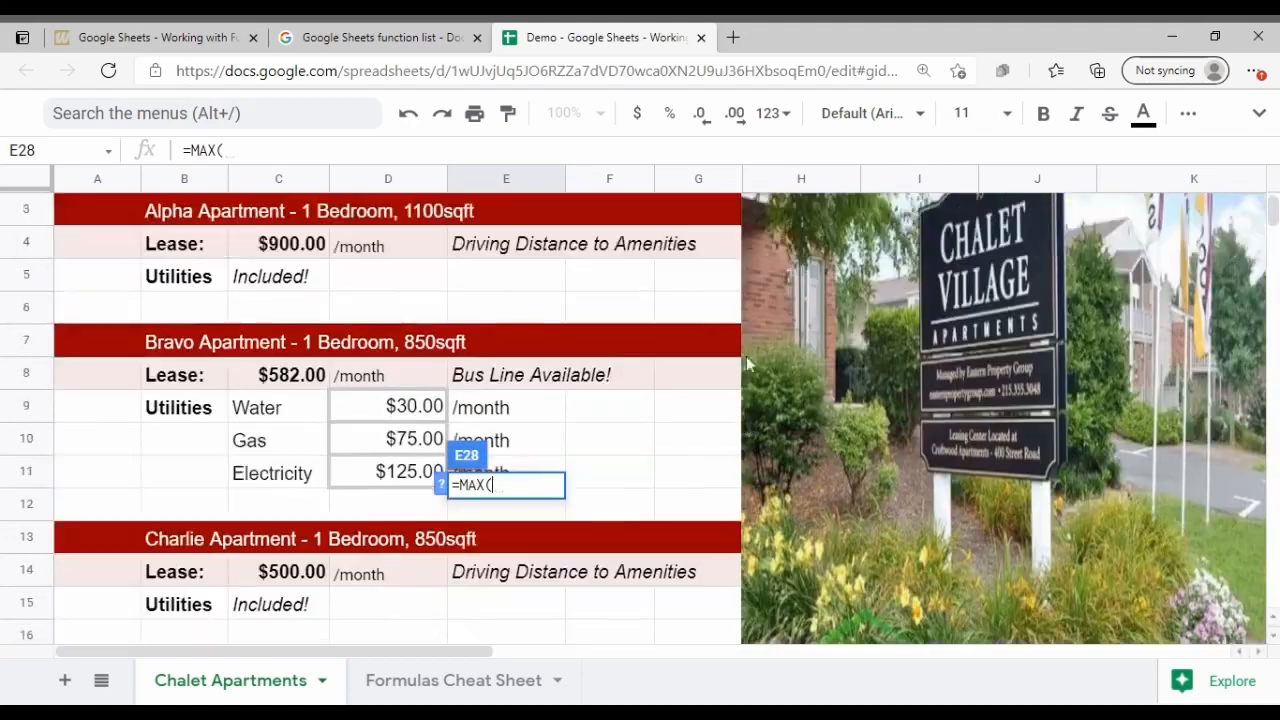
click(293, 250)
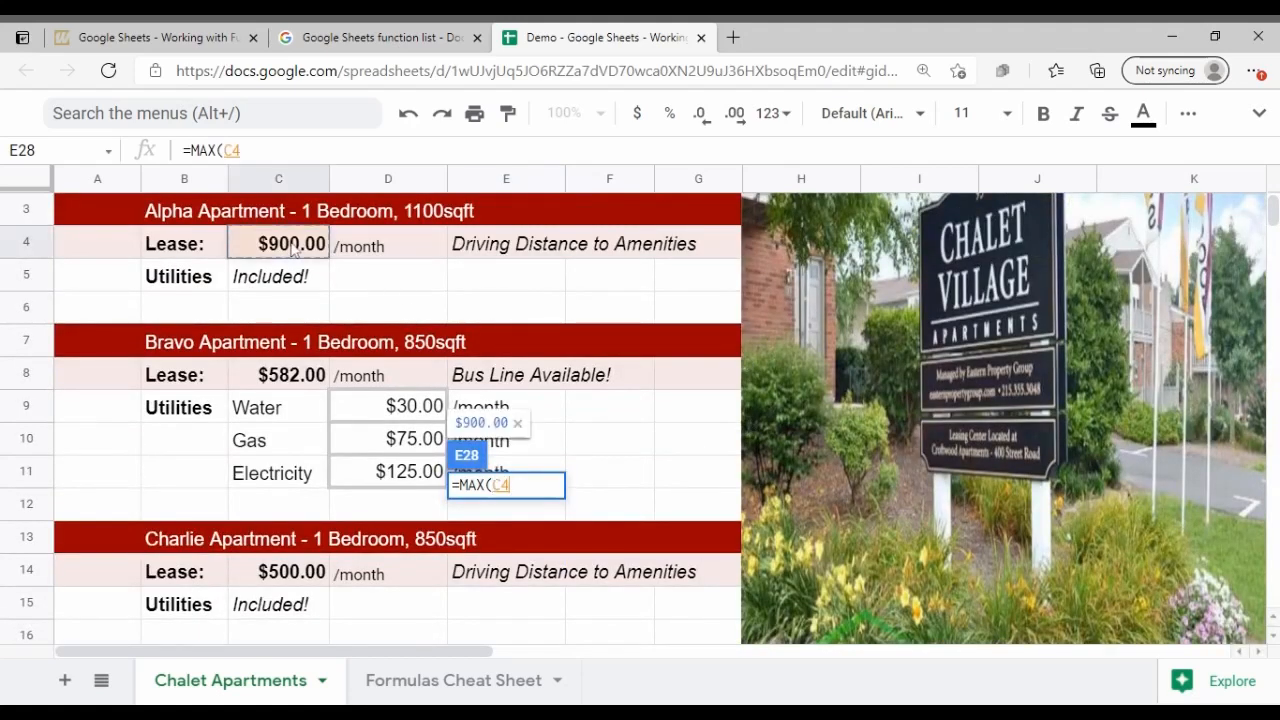
text(,)
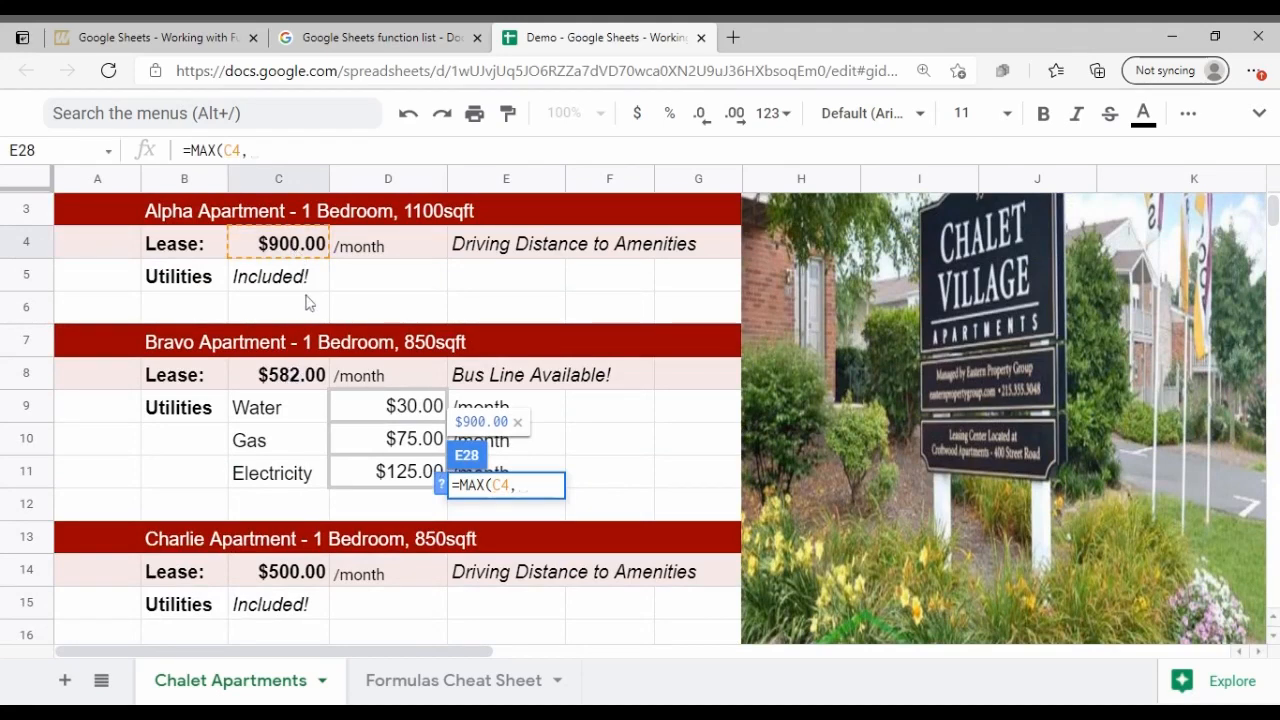
click(298, 372)
text(,)
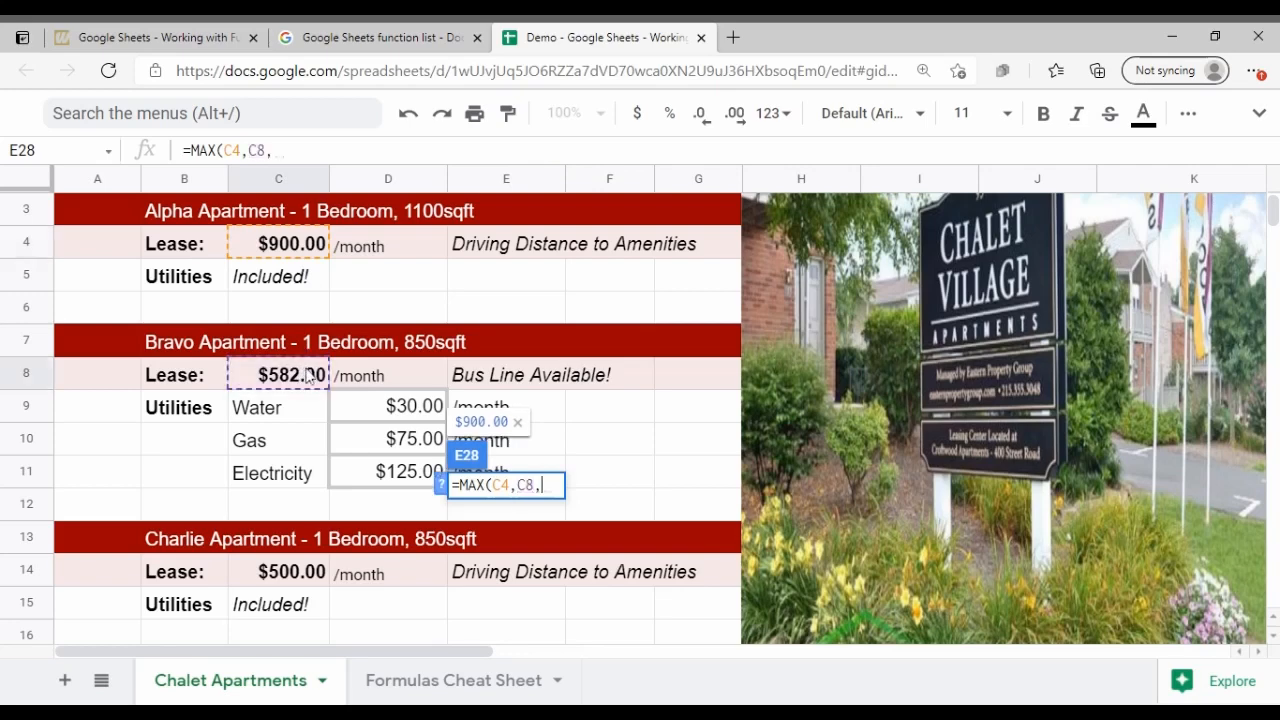
scroll(303, 395, down, 1)
click(296, 510)
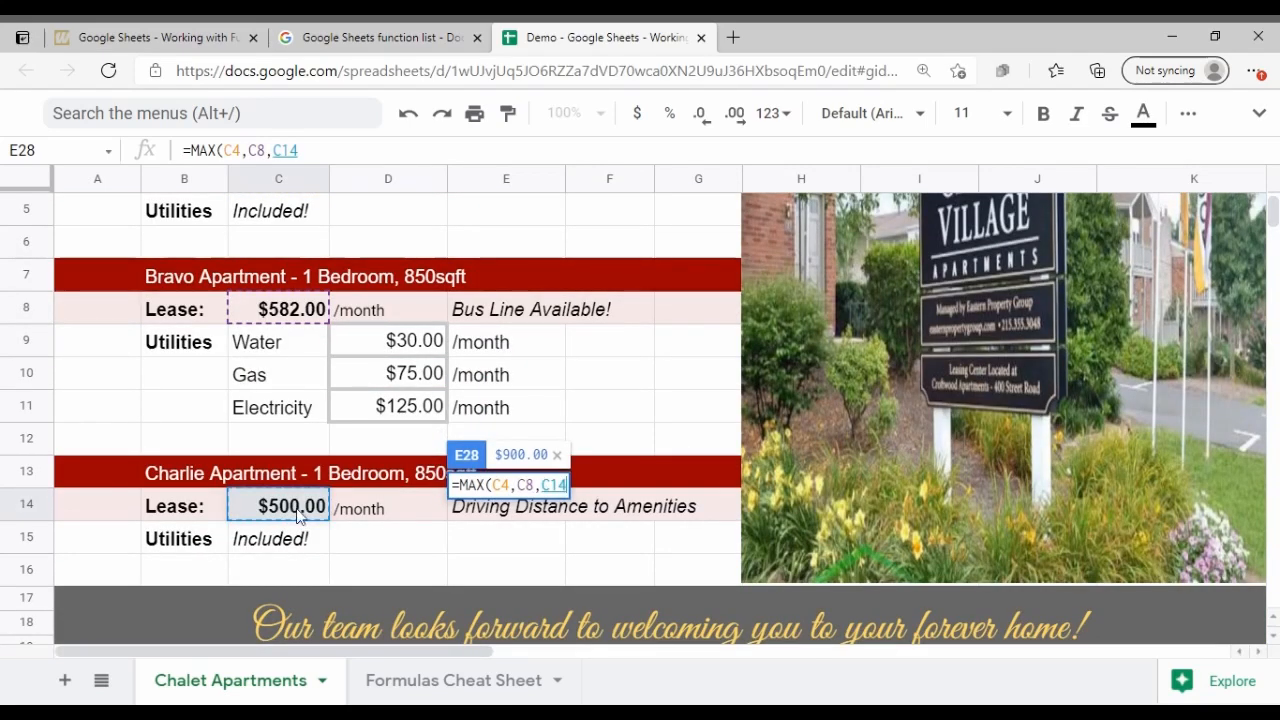
text())
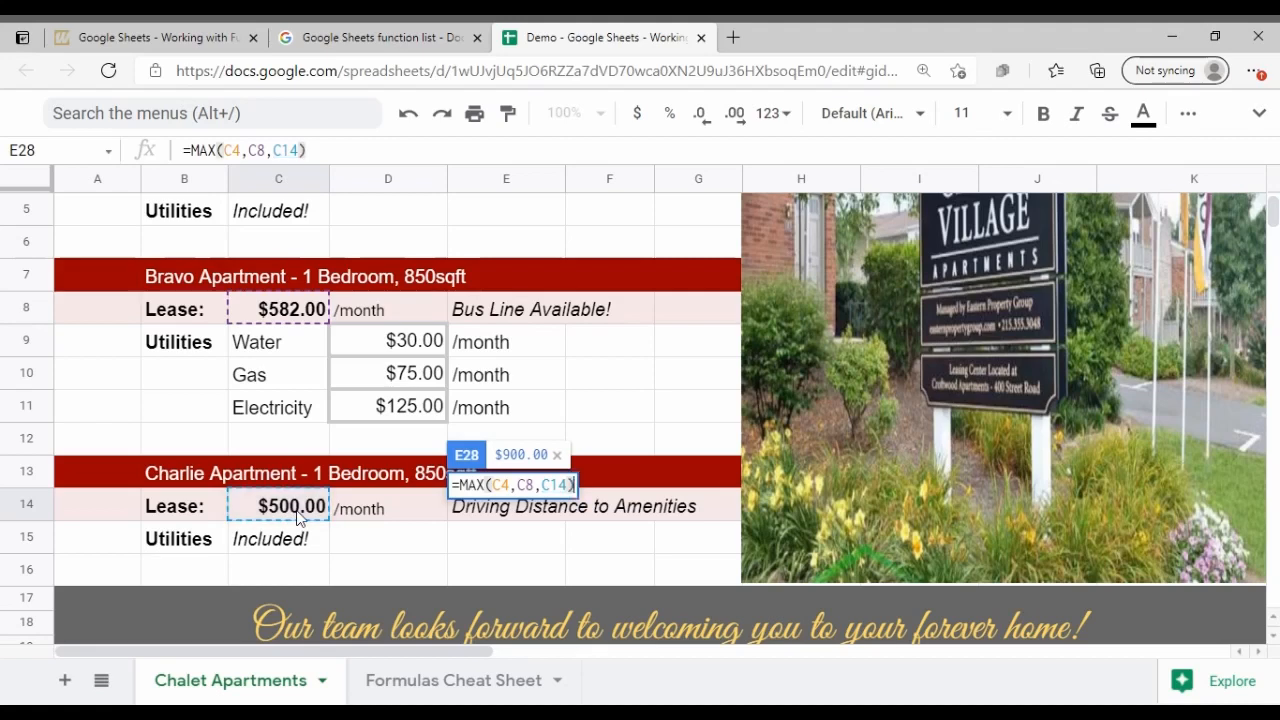
key(Return)
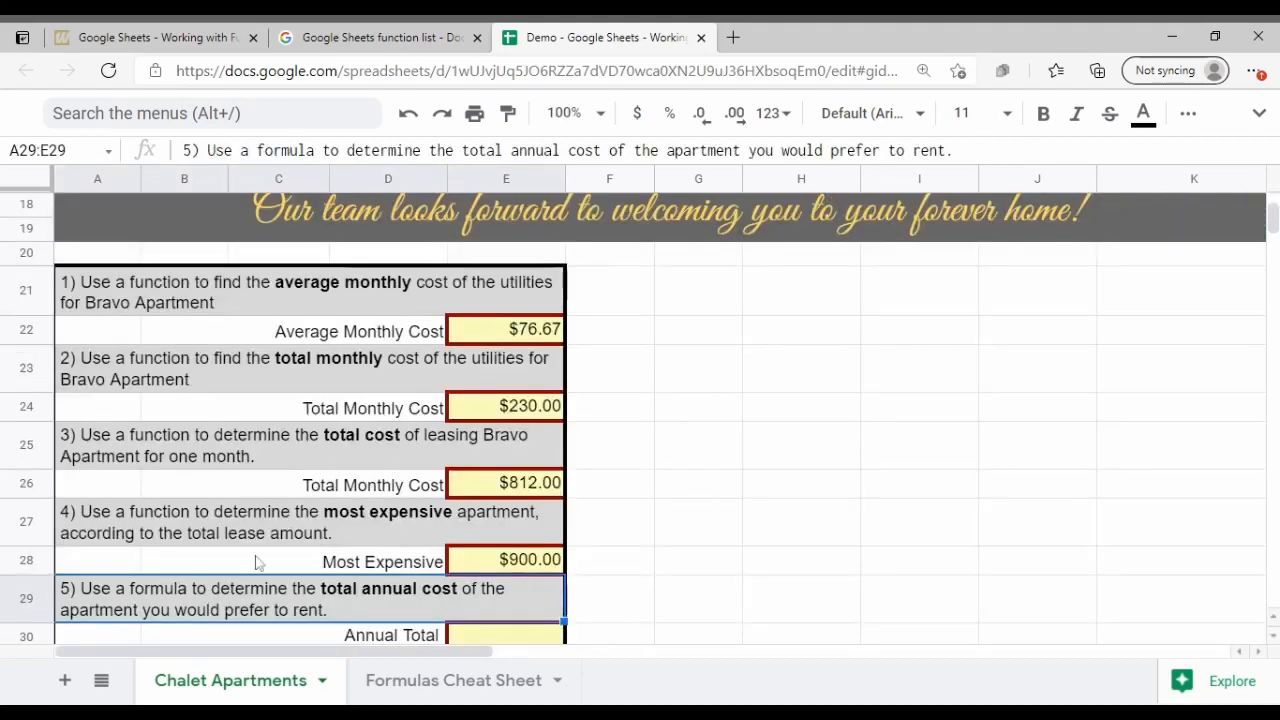
click(522, 556)
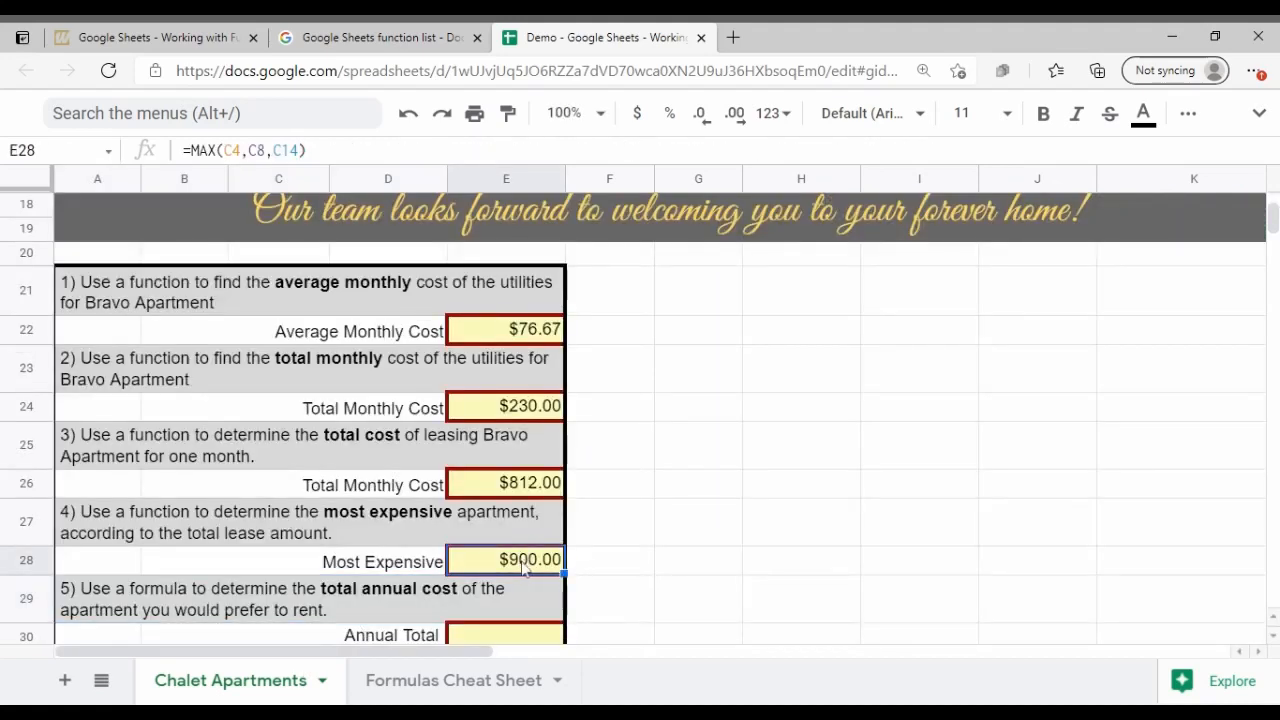
Step: Calculate the Bravo Apartment's total annual cost in the Annual Total cell E30 with the formula =12*E26
scroll(662, 458, down, 1)
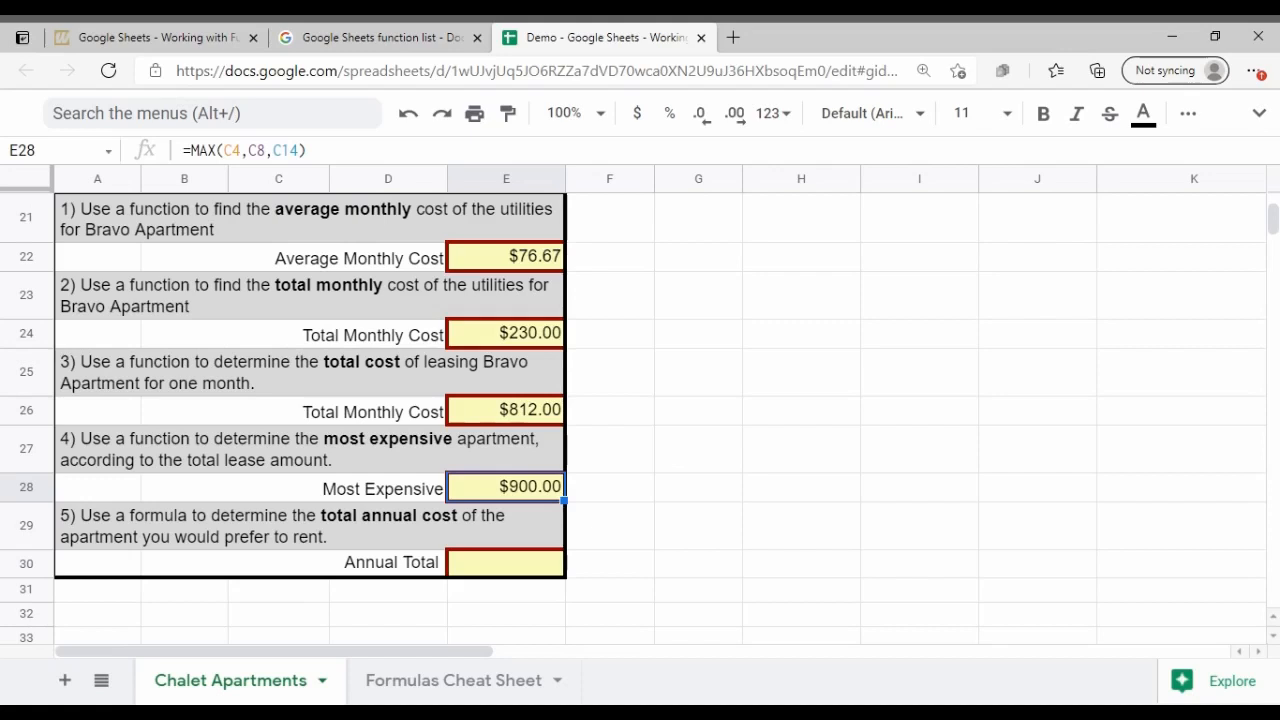
scroll(649, 476, up, 3)
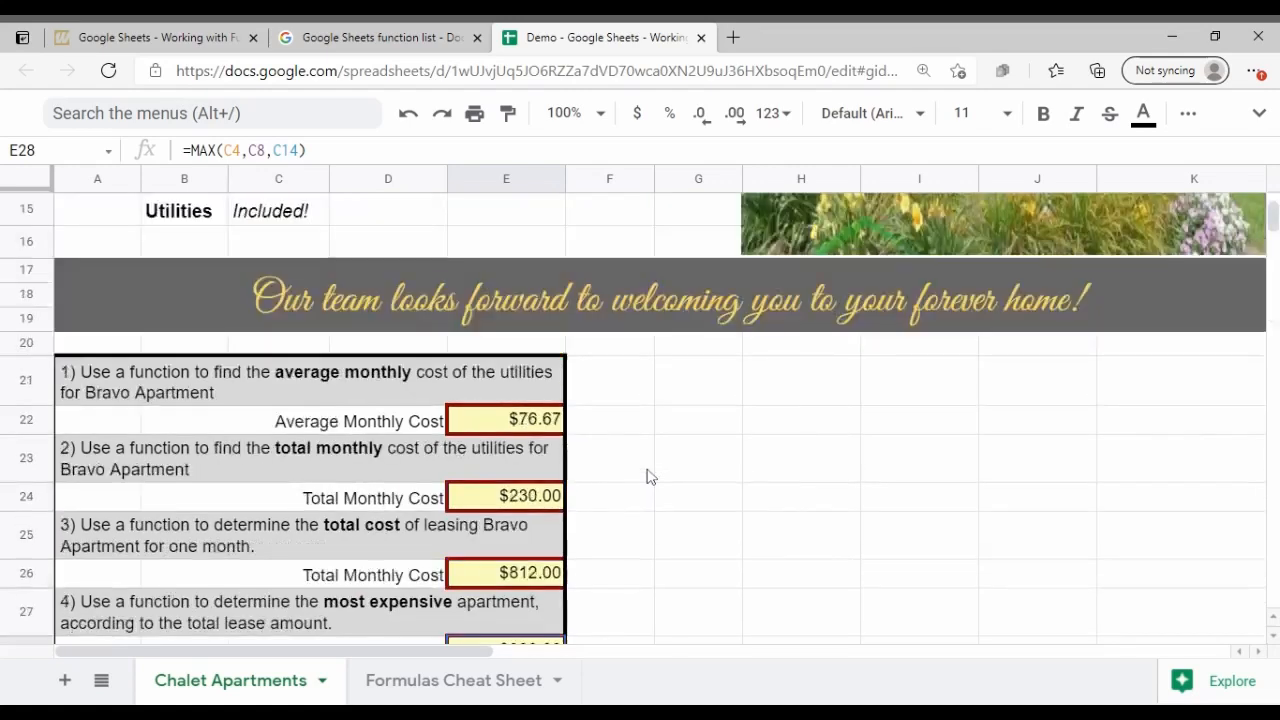
scroll(652, 462, up, 2)
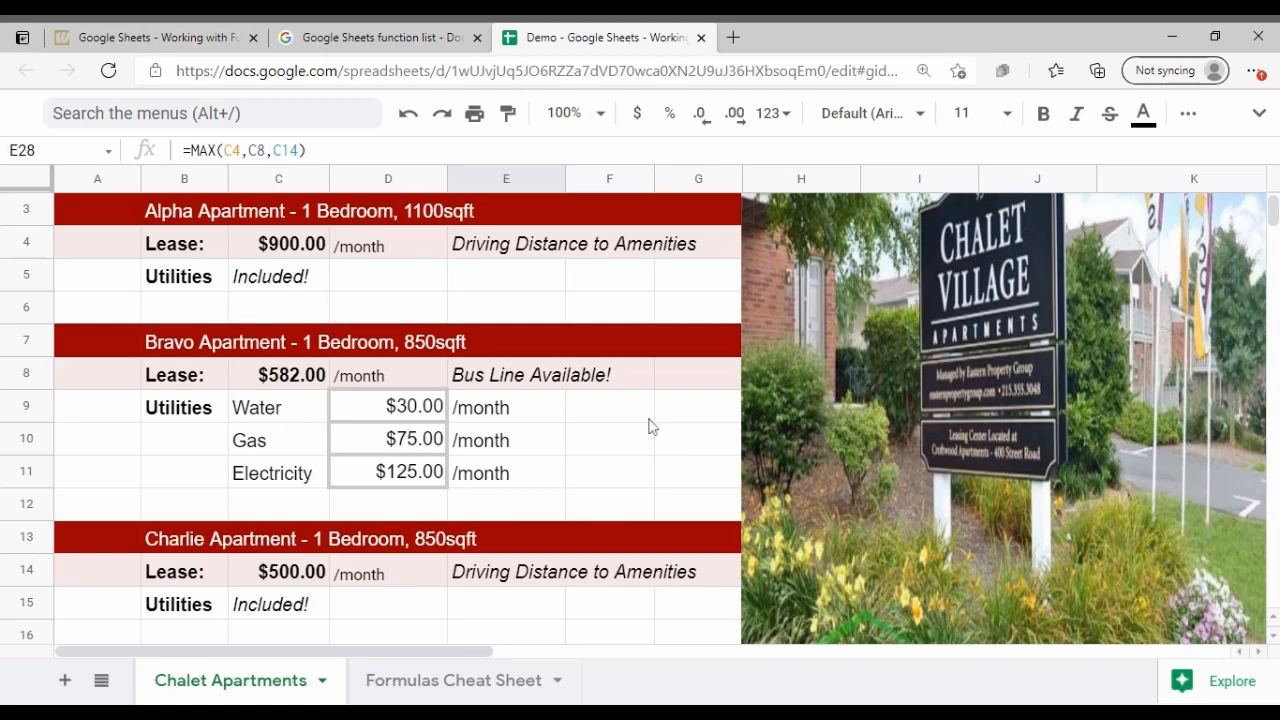
scroll(694, 429, down, 5)
scroll(694, 432, down, 2)
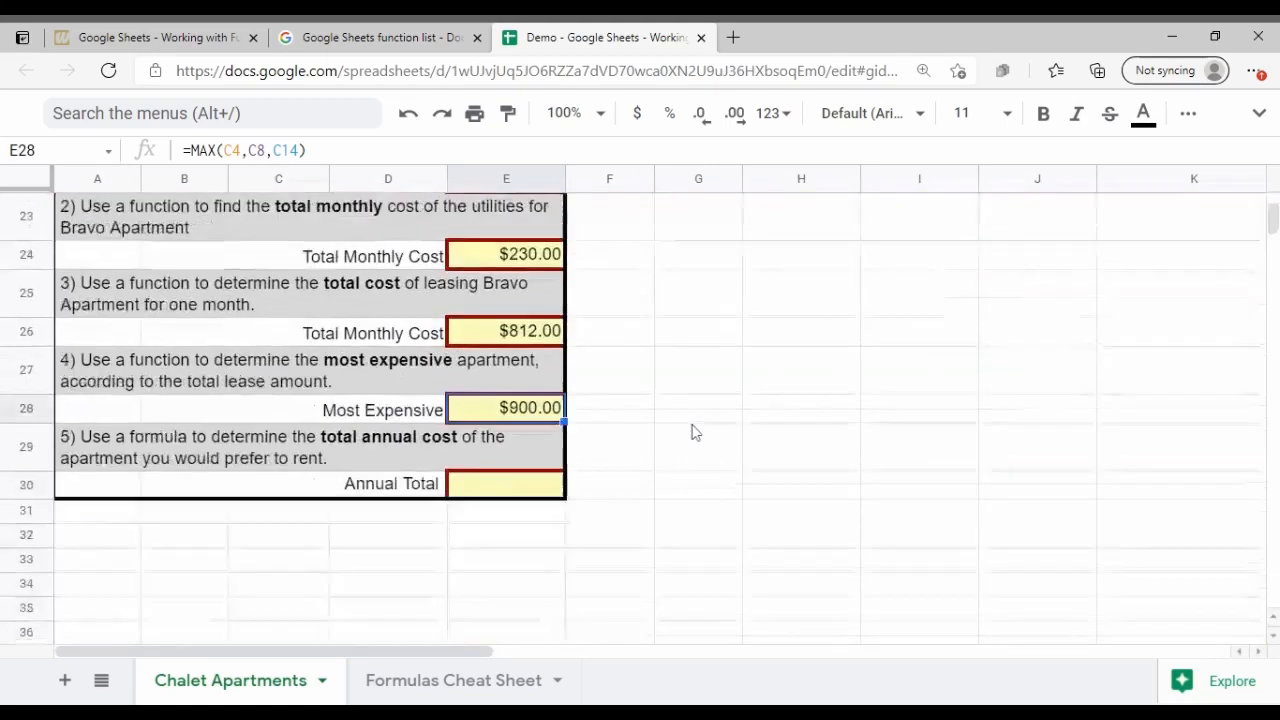
click(545, 495)
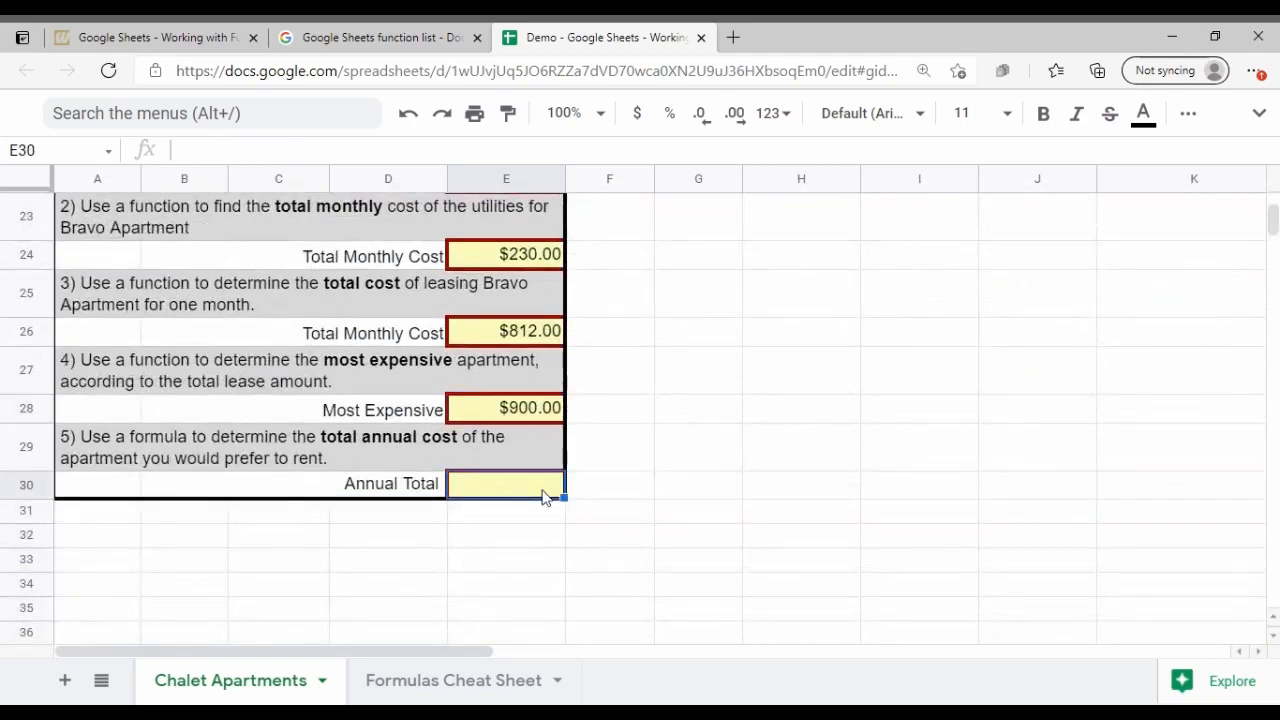
text(=)
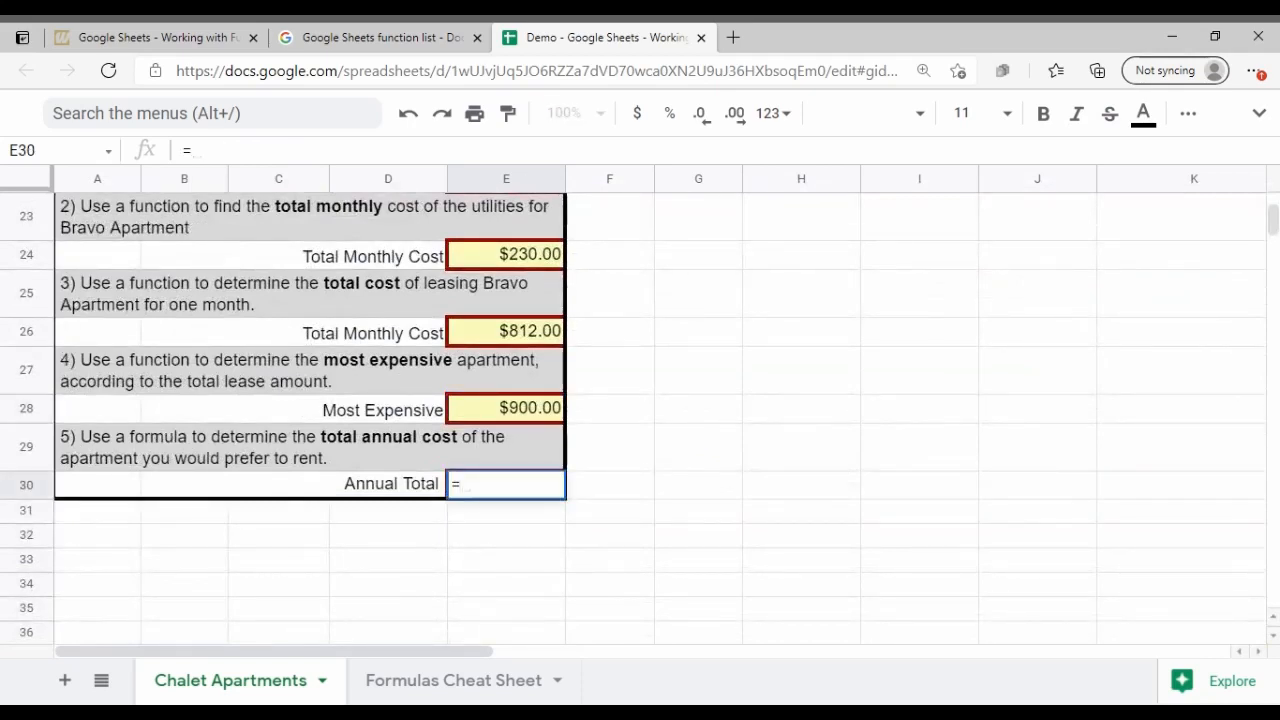
text(12)
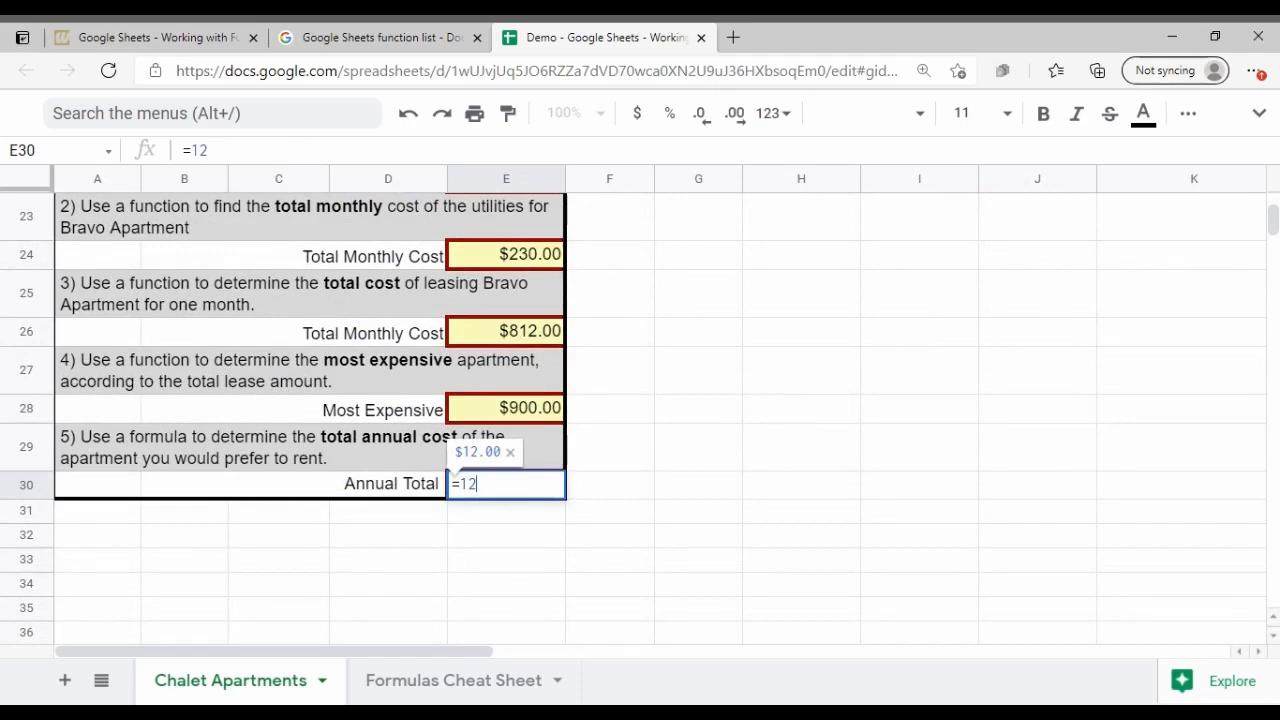
text(*)
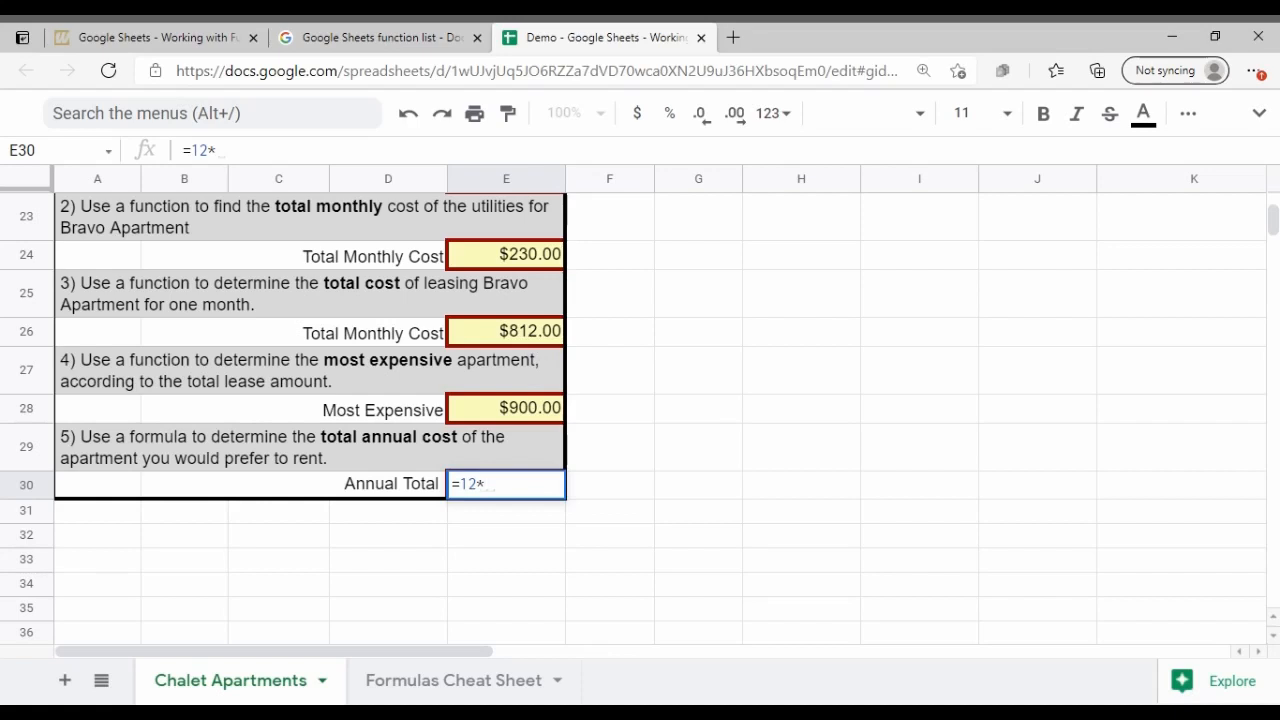
text(e26)
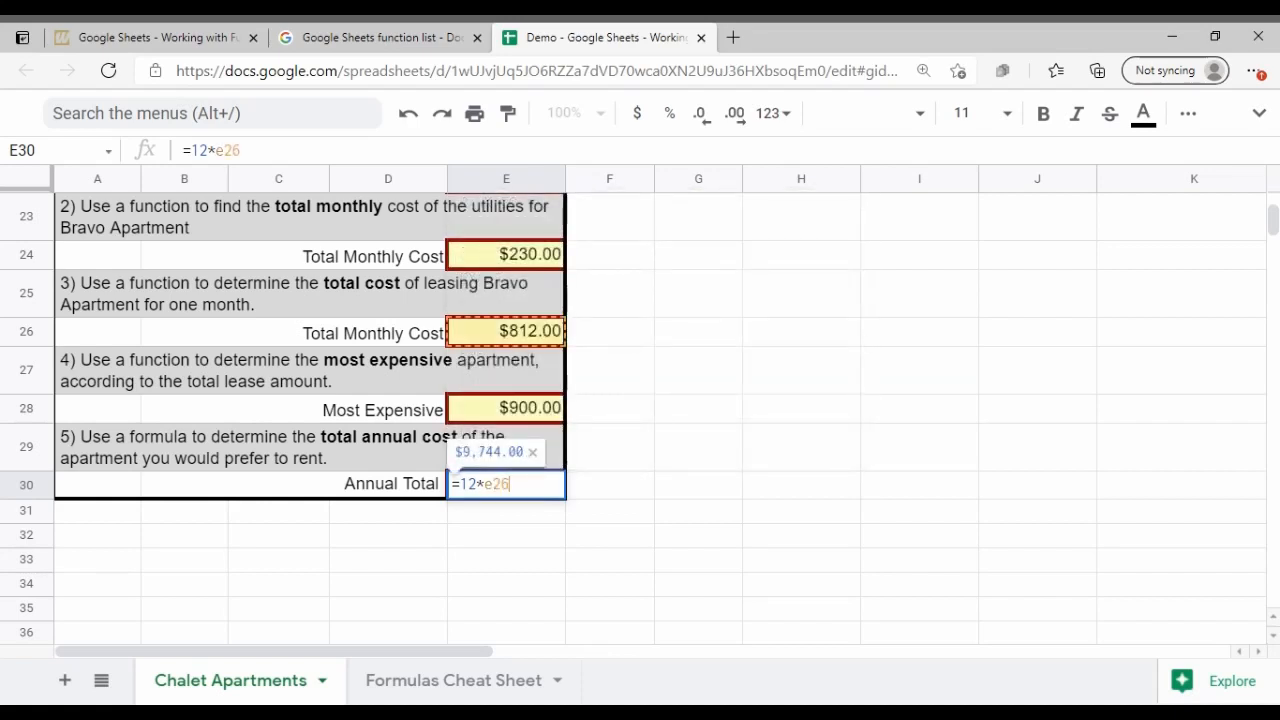
key(Return)
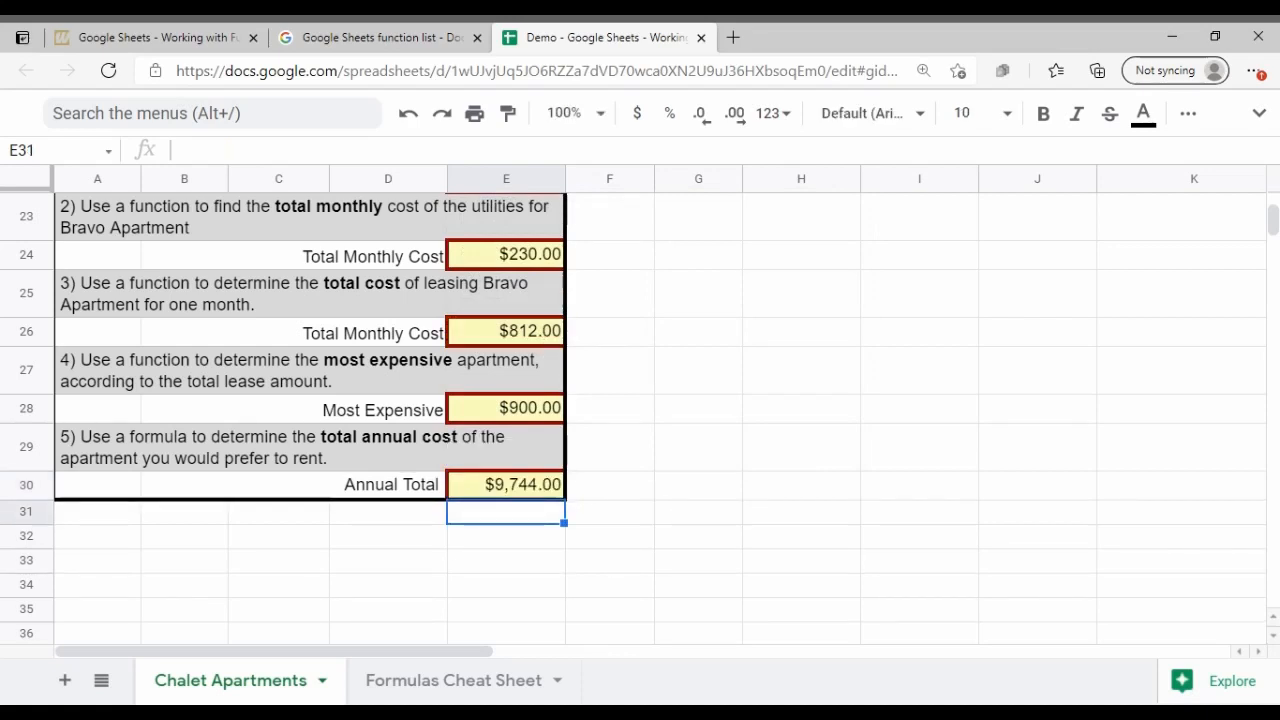
click(504, 486)
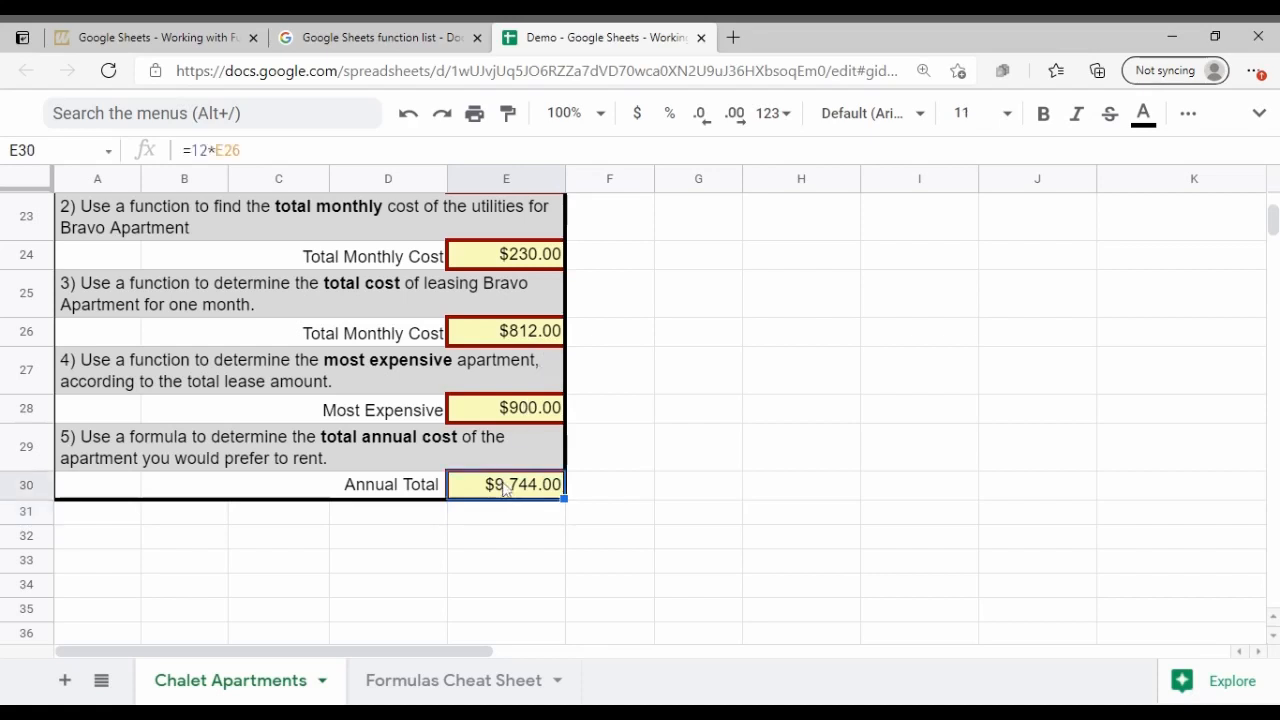
click(591, 497)
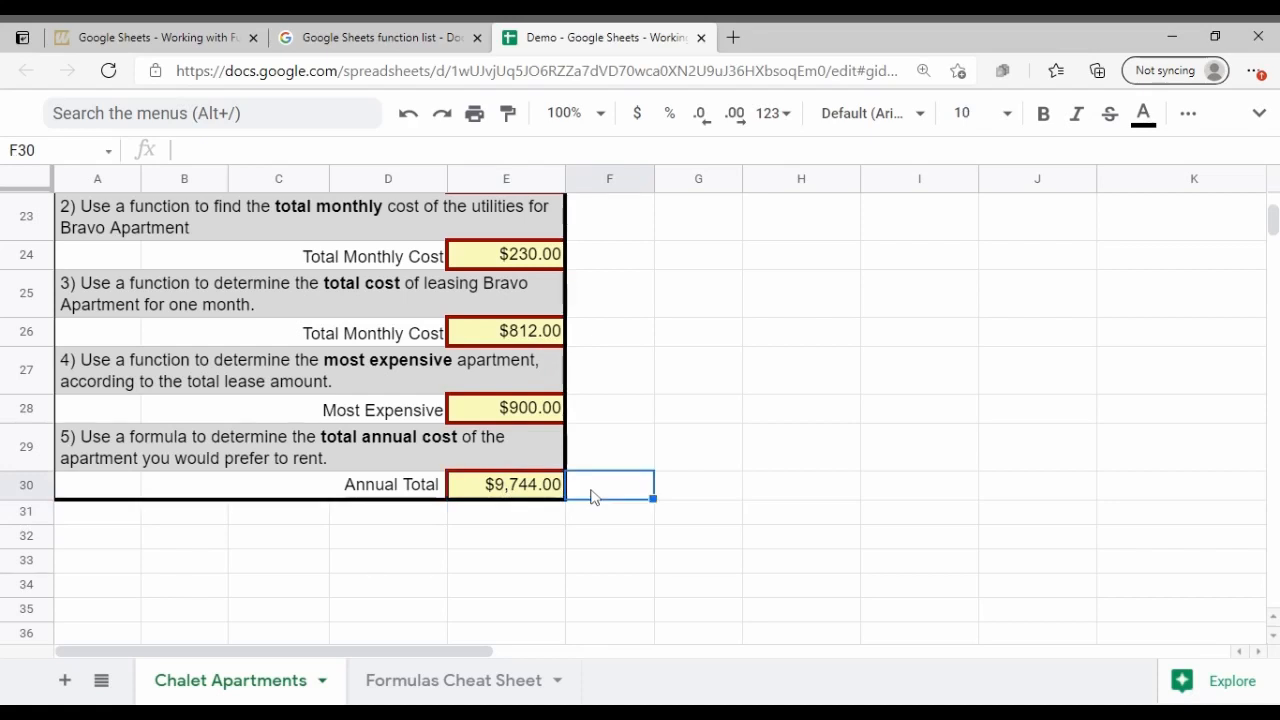
Step: Open the spreadsheet's sharing settings, change link access from Restricted to MSD Warren Township, and copy the sharing link
scroll(640, 475, up, 1)
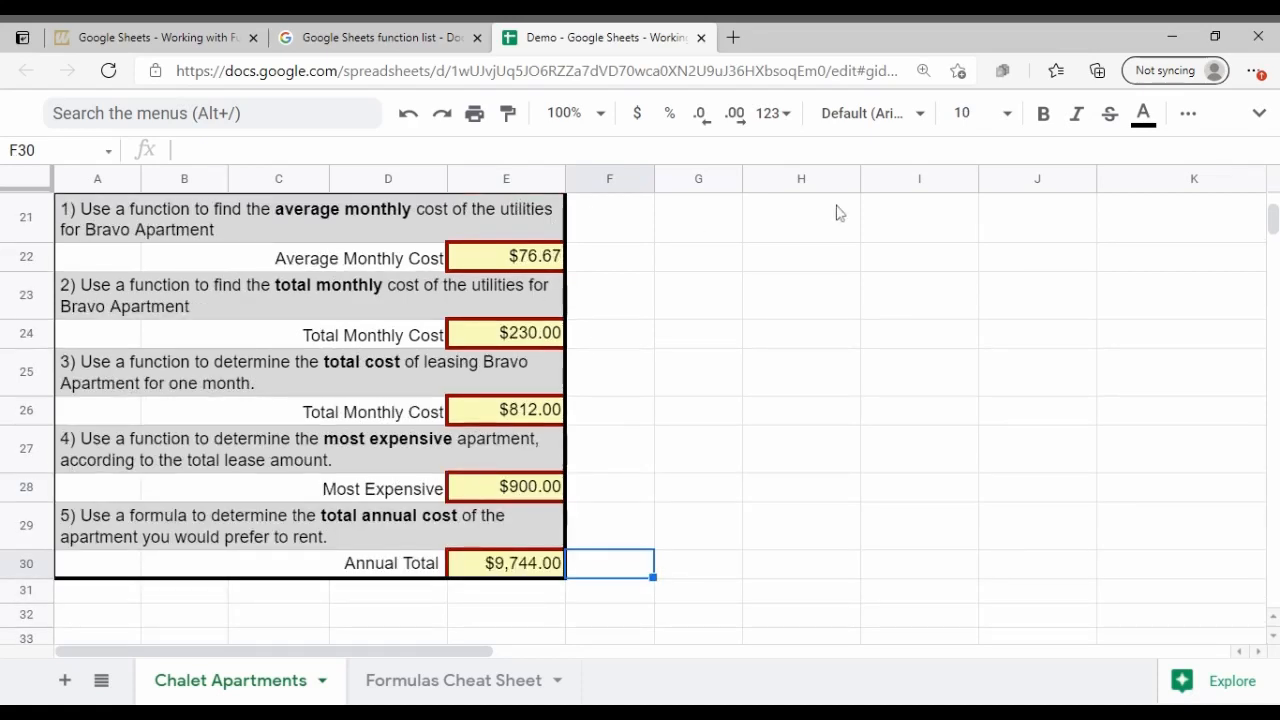
click(1259, 113)
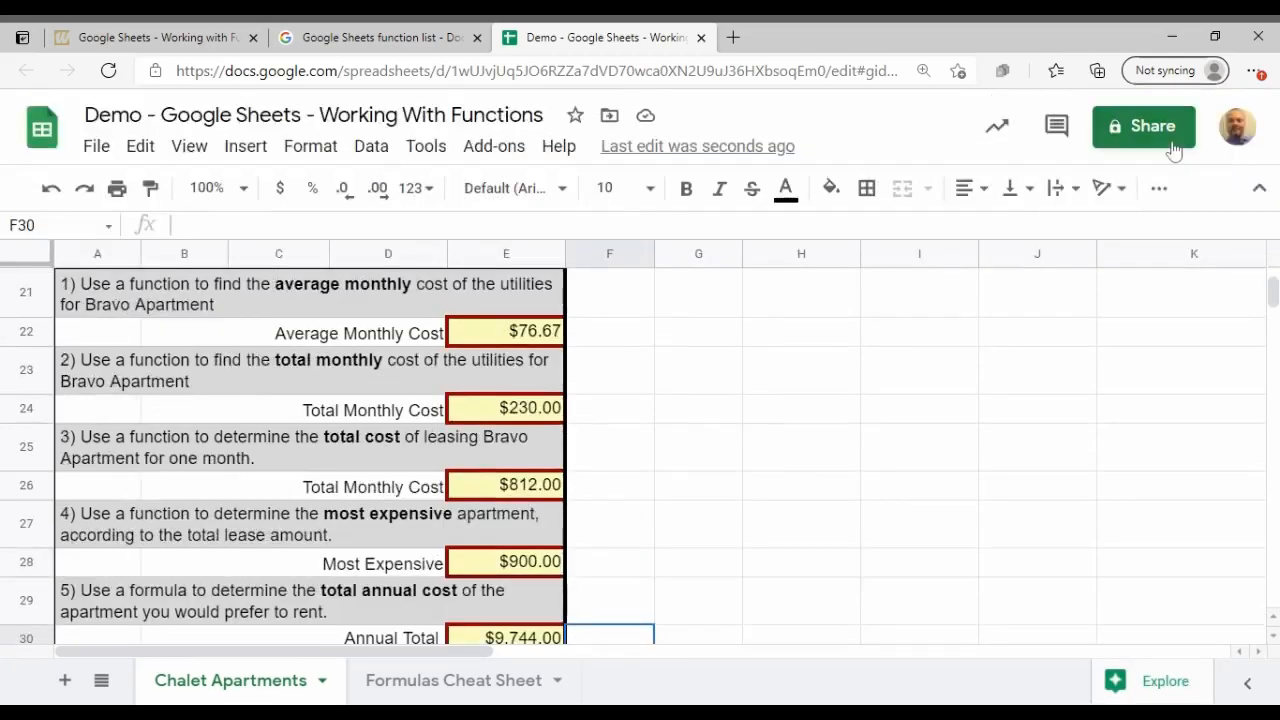
click(1172, 143)
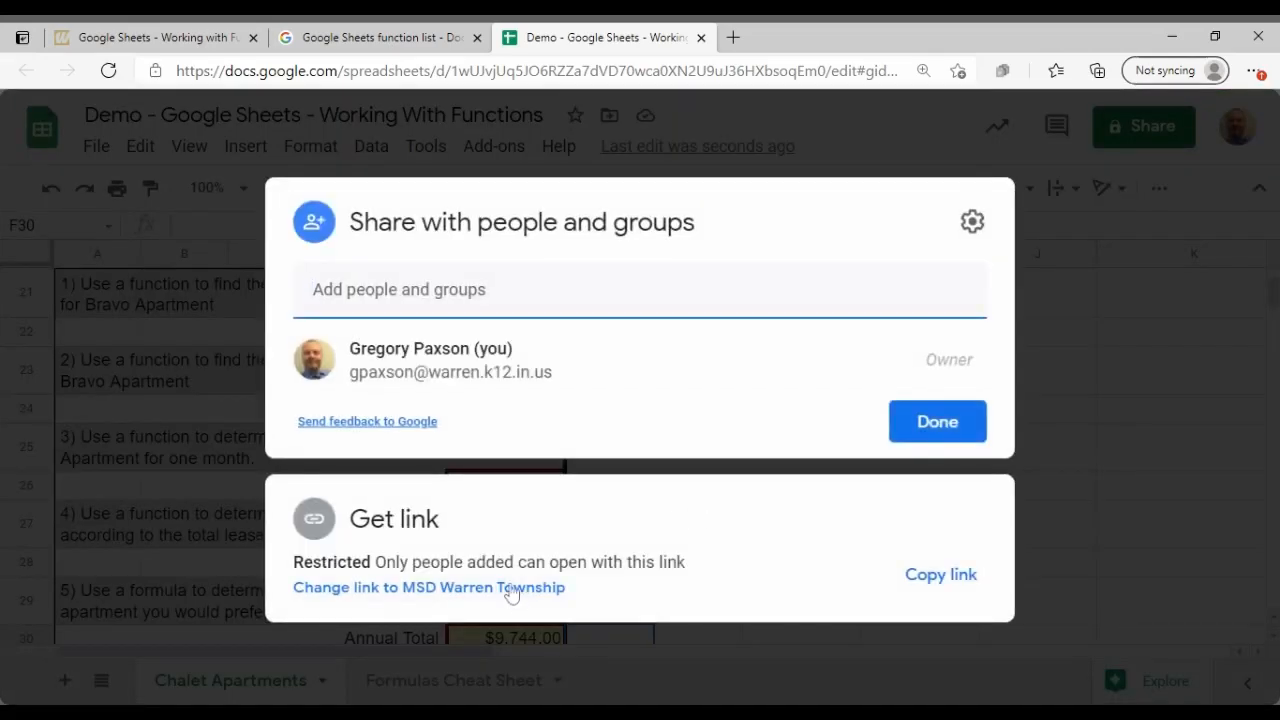
click(512, 588)
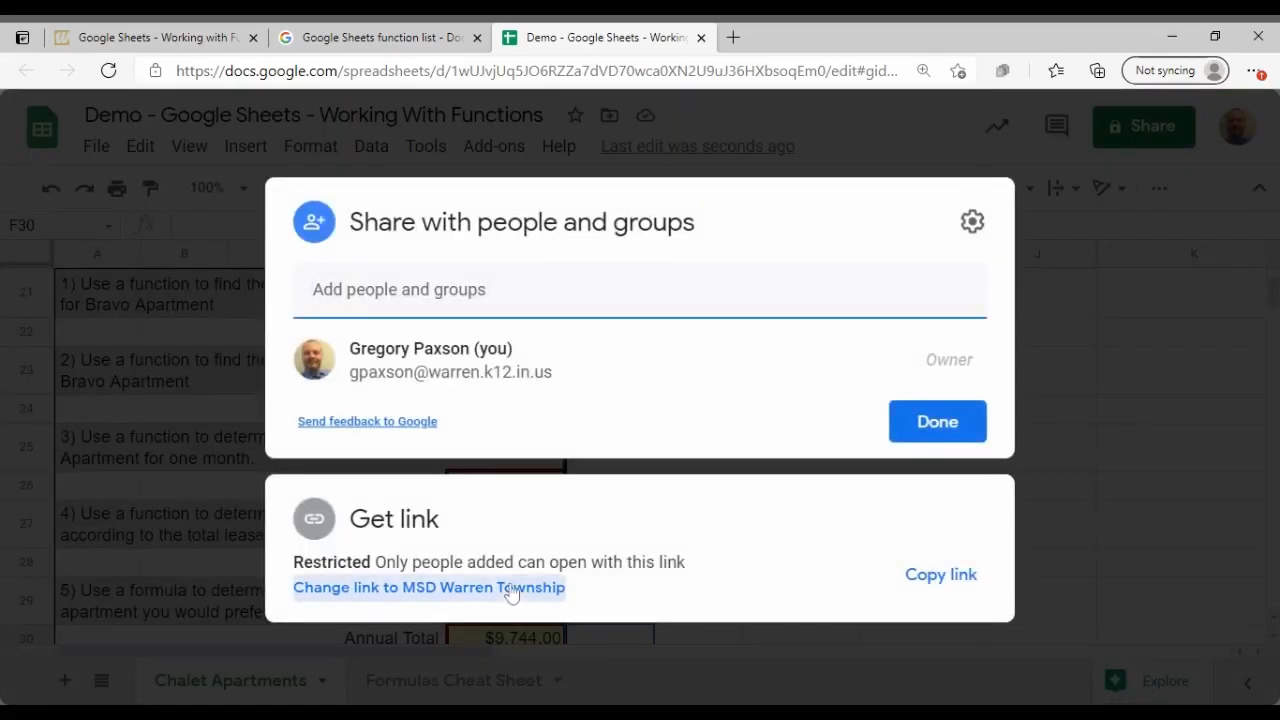
click(960, 440)
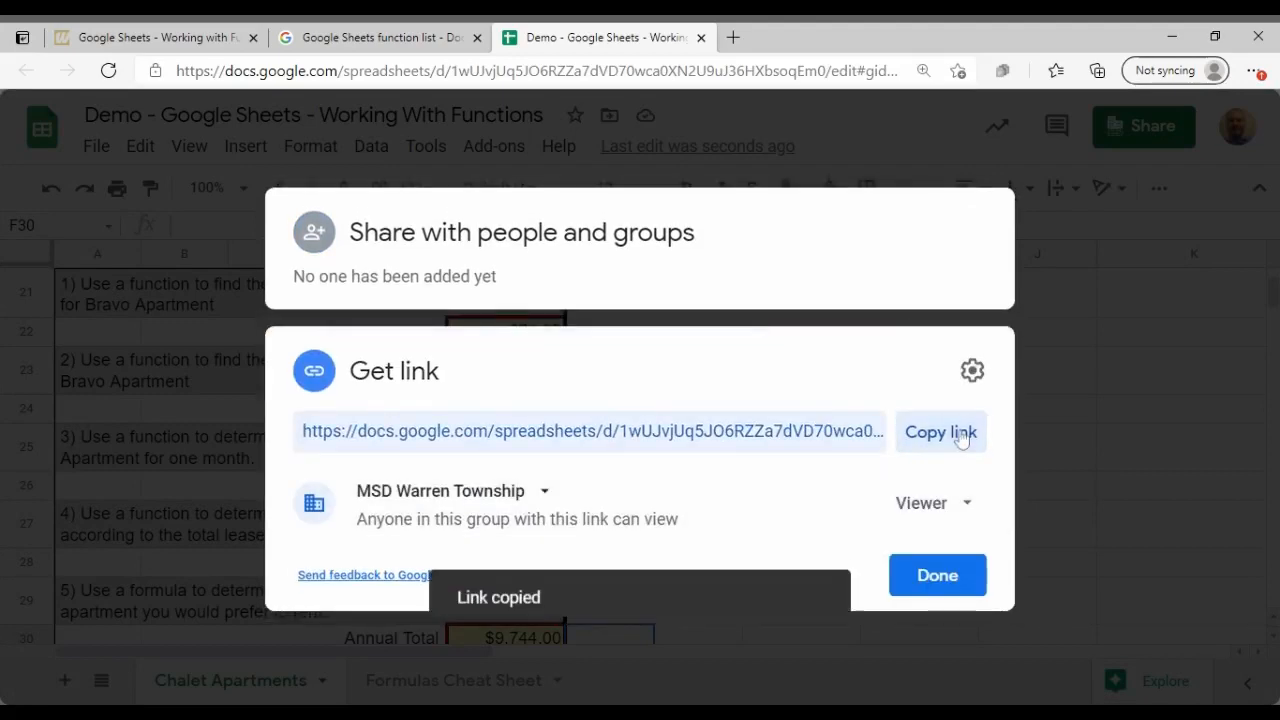